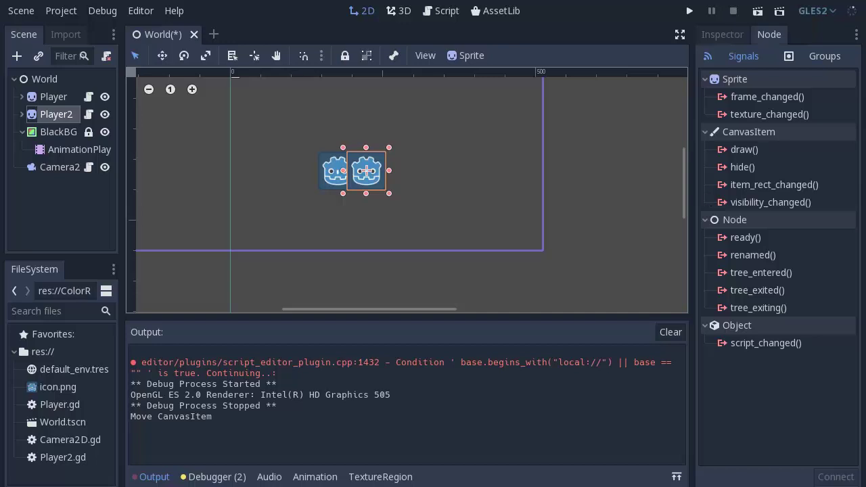
# - Save and run the scene with F5, moving the two sprites around the game window
pyautogui.press('F5')
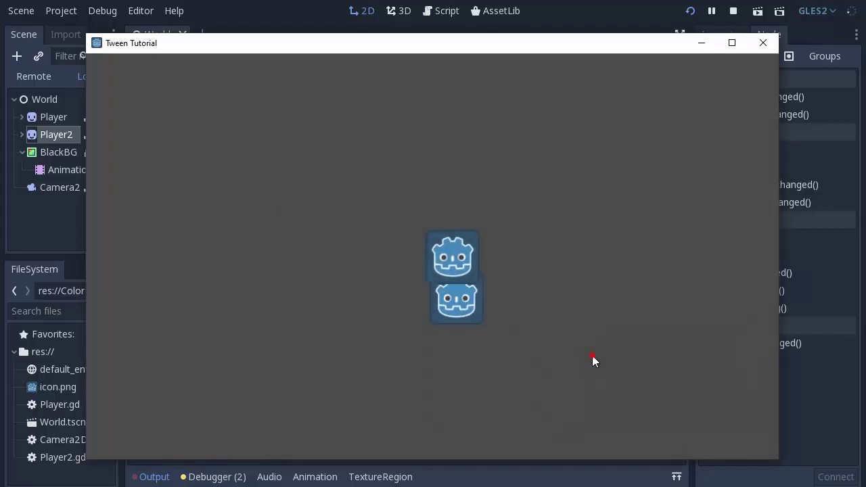
pyautogui.click(721, 207)
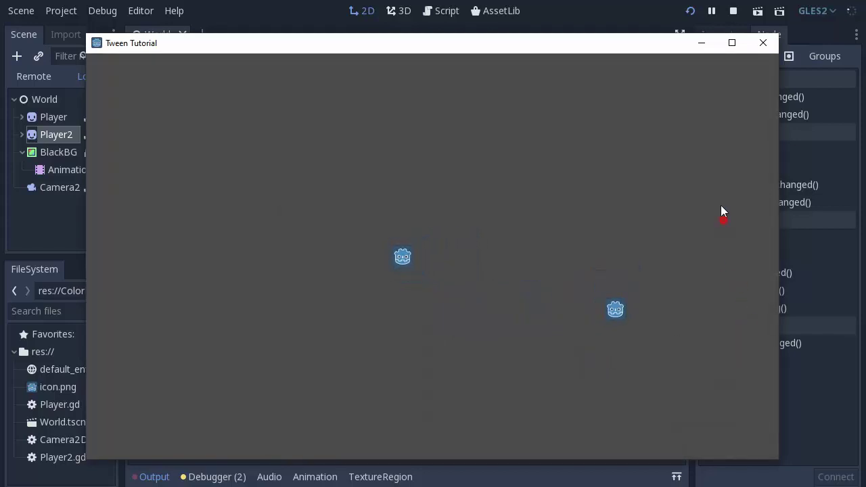
pyautogui.click(696, 308)
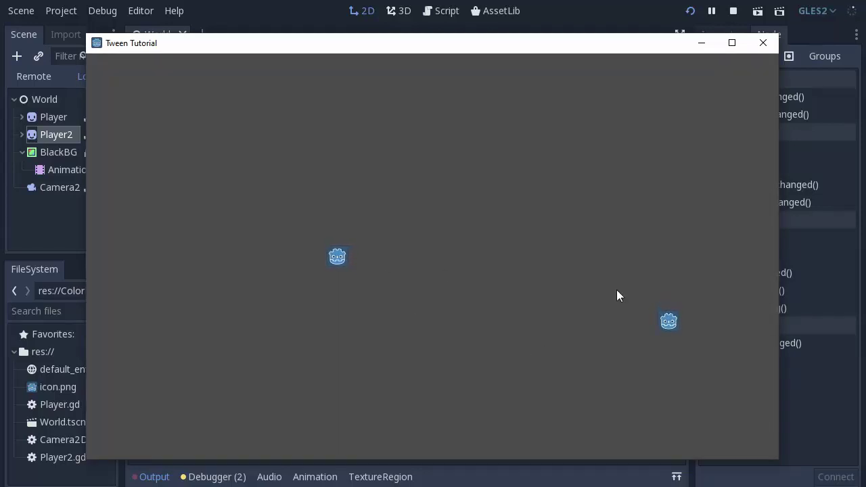
pyautogui.click(736, 362)
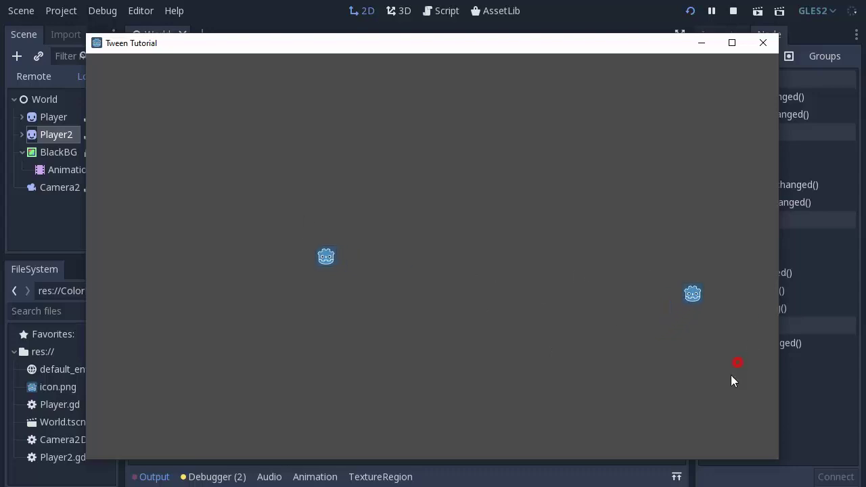
pyautogui.click(667, 432)
pyautogui.click(547, 423)
pyautogui.click(653, 400)
pyautogui.click(667, 313)
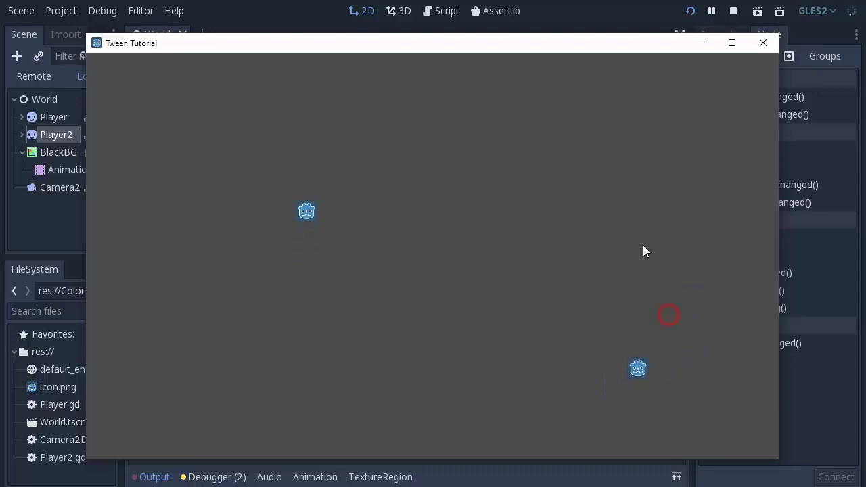
pyautogui.click(628, 236)
pyautogui.click(593, 165)
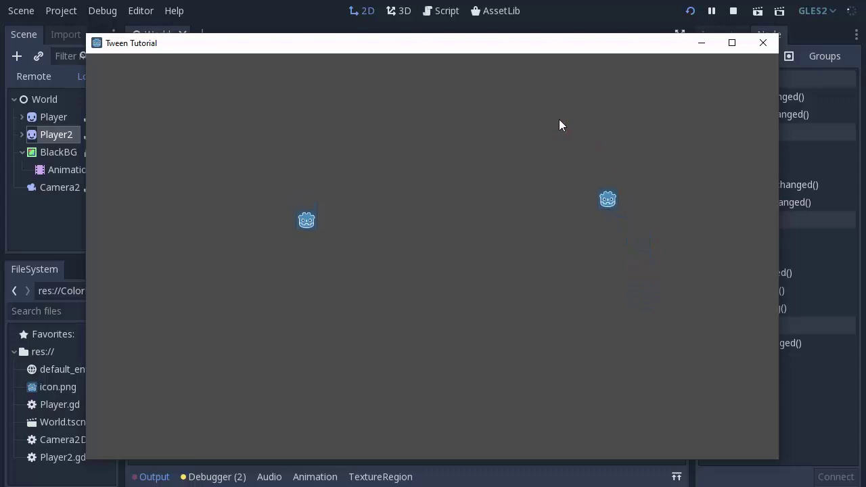
pyautogui.click(561, 238)
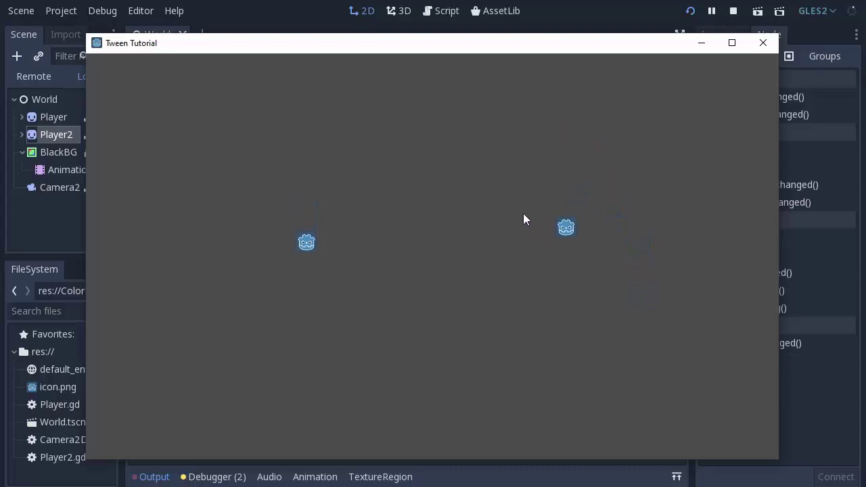
pyautogui.click(709, 236)
pyautogui.click(755, 261)
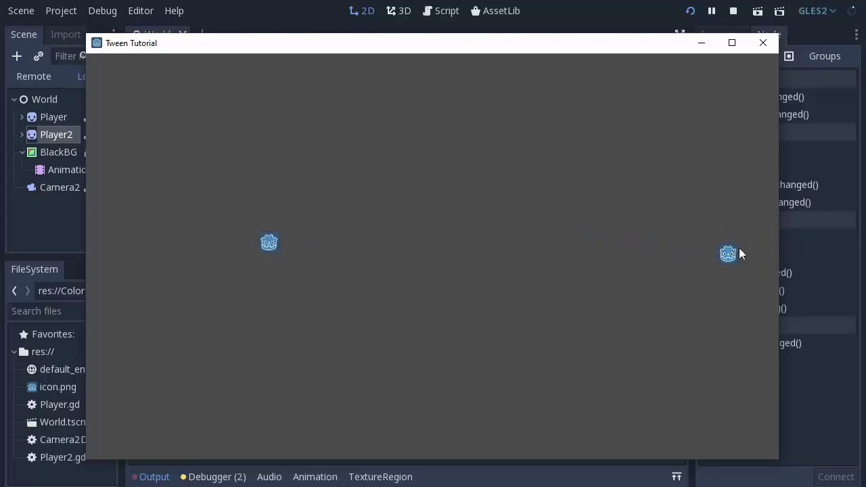
# - Push the sprites far apart and back together to watch the camera zoom, then close the game
pyautogui.click(774, 273)
pyautogui.click(767, 250)
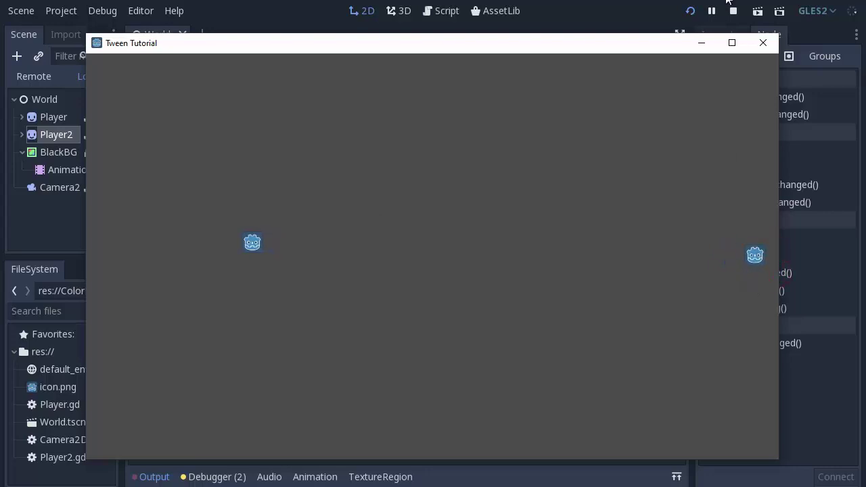
pyautogui.click(549, 286)
pyautogui.click(423, 219)
pyautogui.click(368, 224)
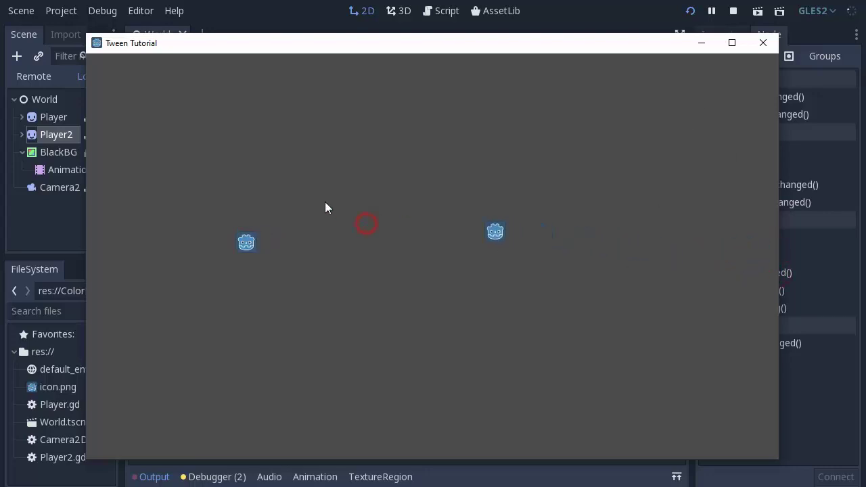
pyautogui.click(264, 225)
pyautogui.click(220, 246)
pyautogui.click(263, 234)
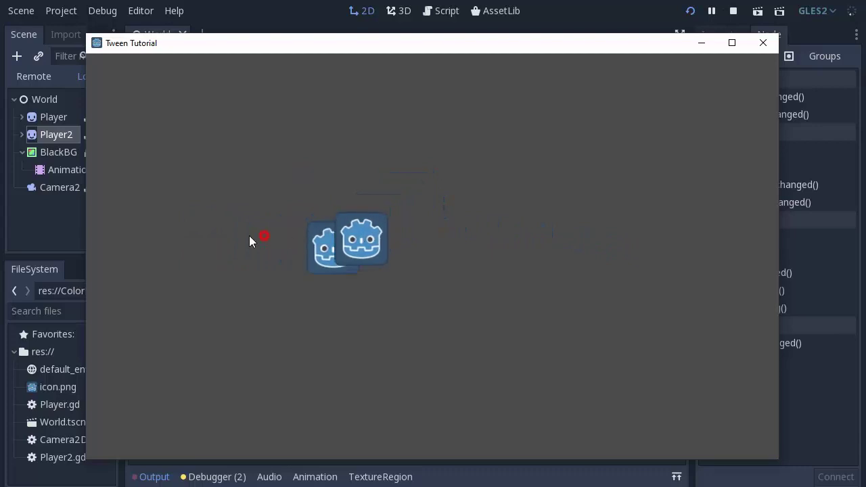
pyautogui.click(205, 180)
pyautogui.click(147, 120)
pyautogui.click(117, 77)
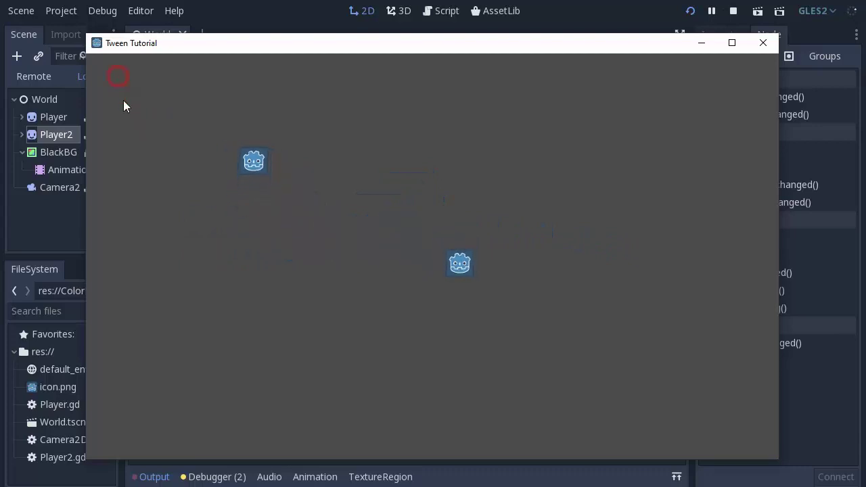
pyautogui.click(126, 215)
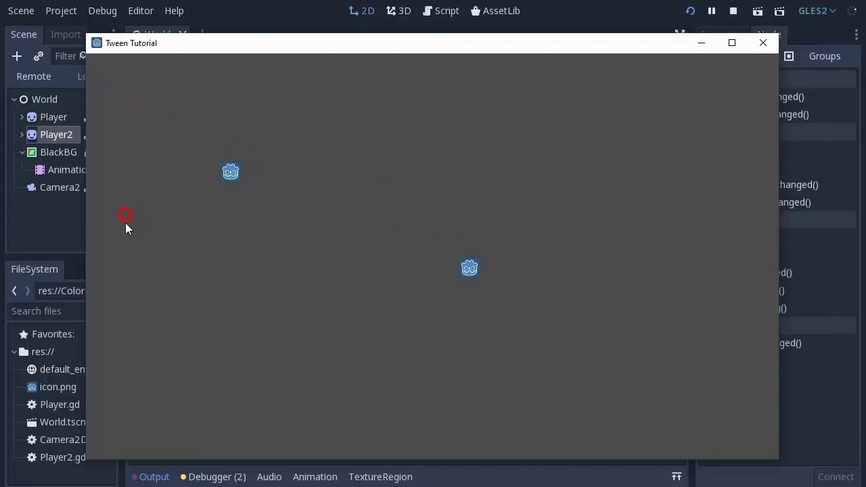
pyautogui.click(763, 43)
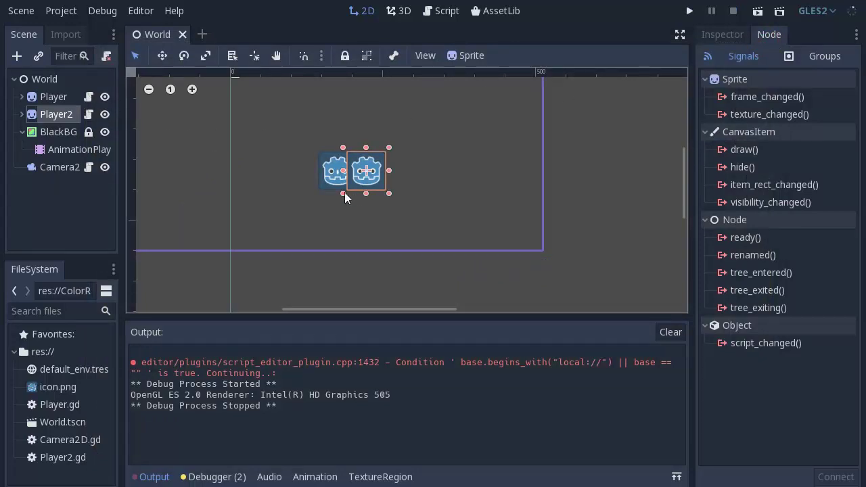
# - Nudge the Player sprite on the canvas, inspect the scene nodes, and widen the Scene dock
pyautogui.moveTo(366, 170)
pyautogui.mouseDown()
pyautogui.moveTo(377, 174)
pyautogui.moveTo(332, 174)
pyautogui.mouseUp()
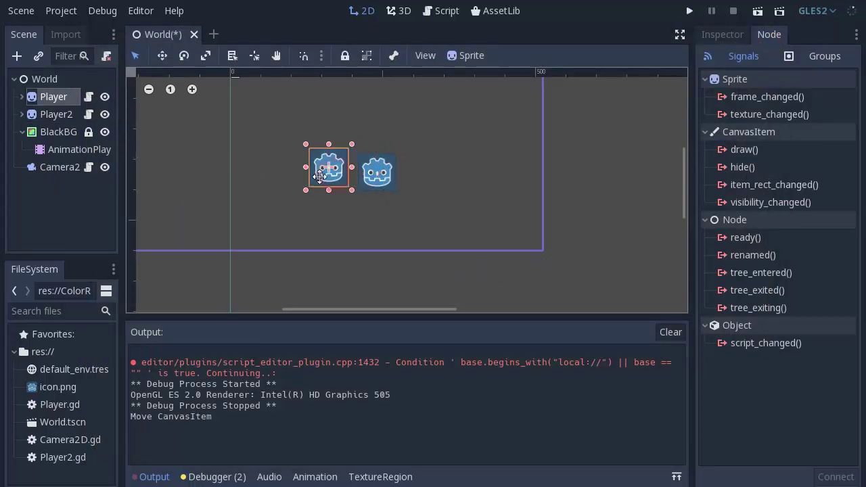
pyautogui.hotkey('ctrl', 'z')
pyautogui.click(73, 150)
pyautogui.click(83, 169)
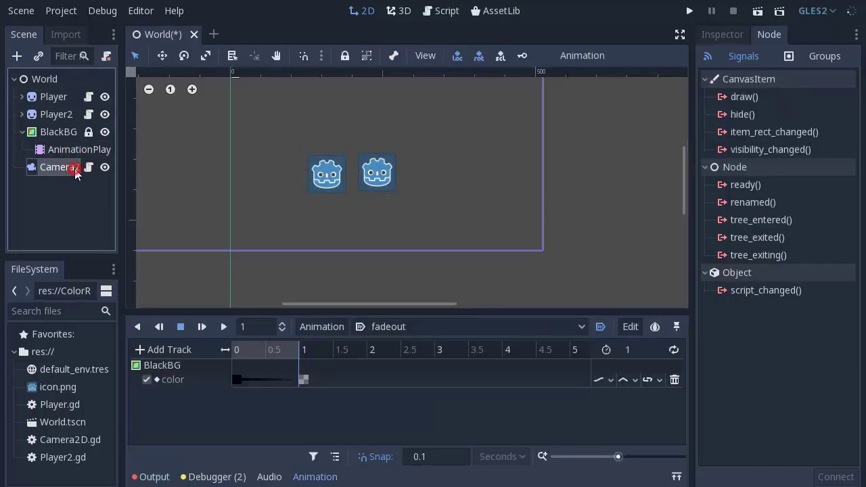
pyautogui.moveTo(123, 179); pyautogui.dragTo(147, 181)
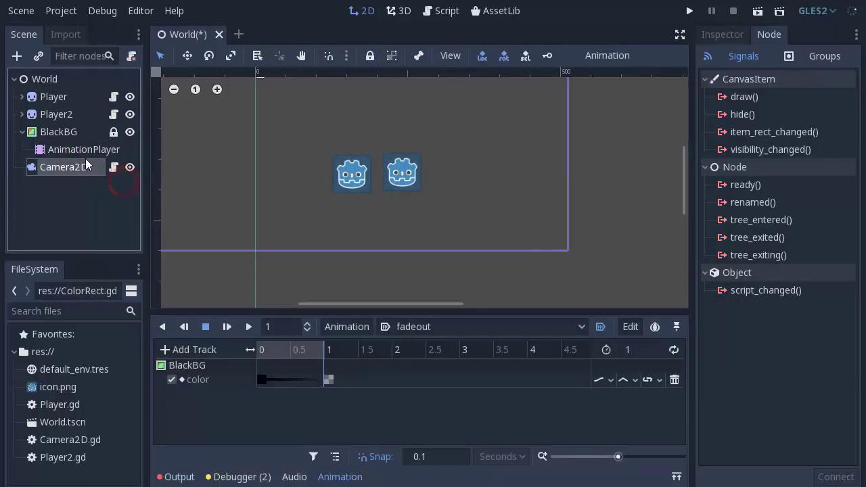
# - Delete the BlackBG node along with its AnimationPlayer, confirming the removal
pyautogui.click(63, 133)
pyautogui.rightClick(64, 134)
pyautogui.click(54, 134)
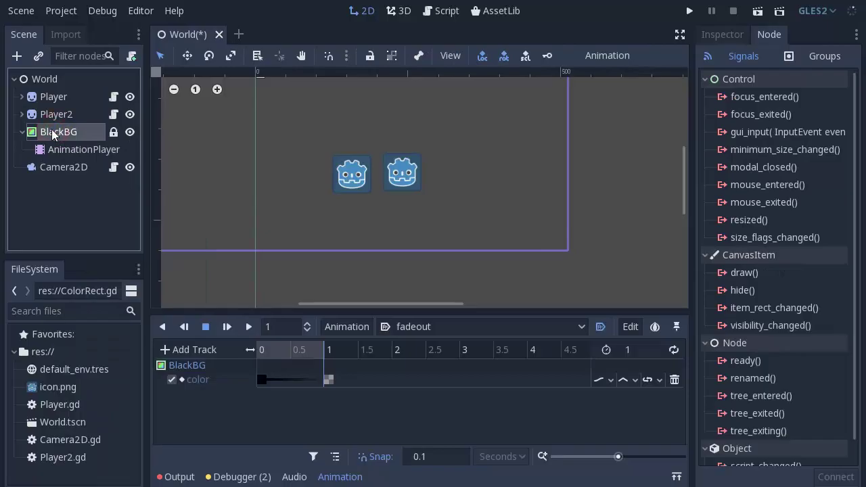
pyautogui.press('Delete')
pyautogui.press('Return')
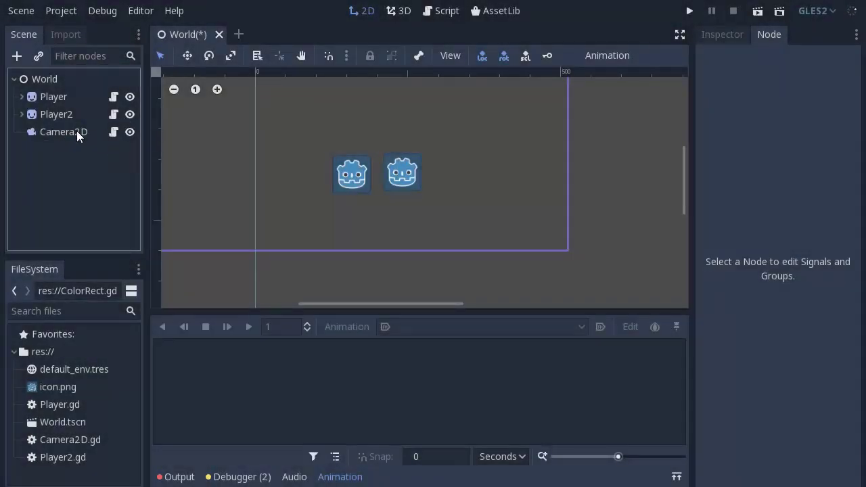
# - In Camera2D's Inspector keep Current and Smoothing enabled, then open its Camera2D.gd script
pyautogui.click(74, 131)
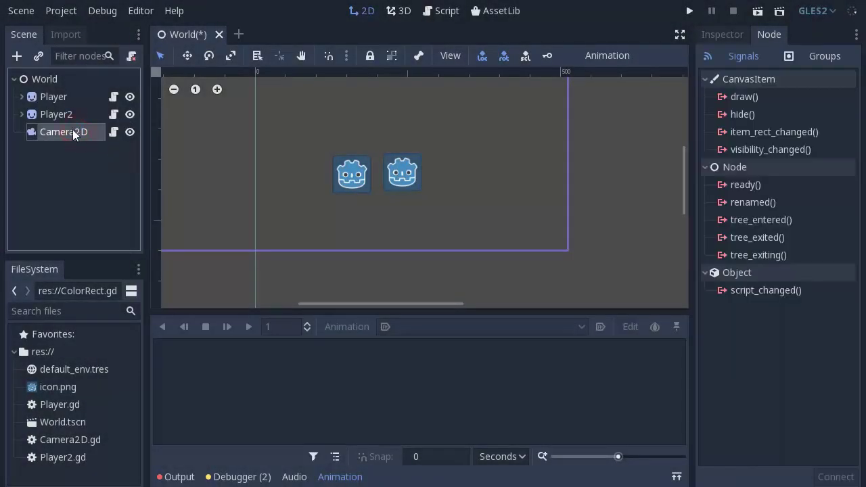
pyautogui.click(734, 37)
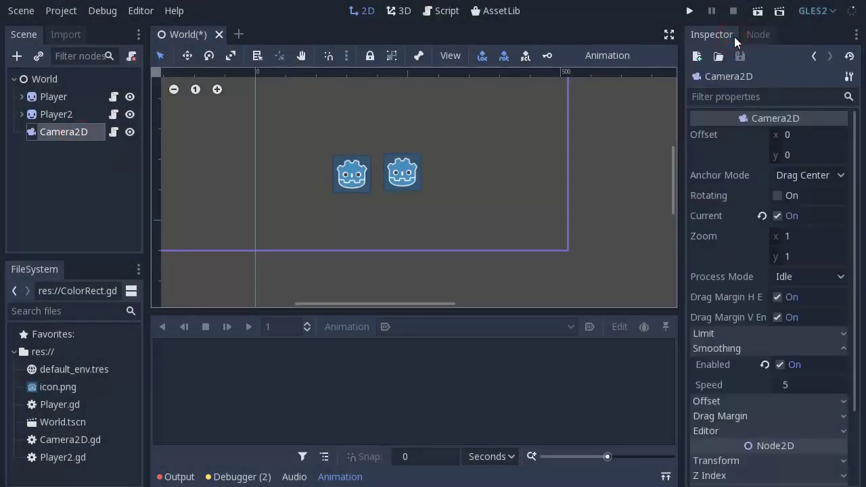
pyautogui.click(780, 216)
pyautogui.click(779, 216)
pyautogui.scroll(-1, 376, 168)
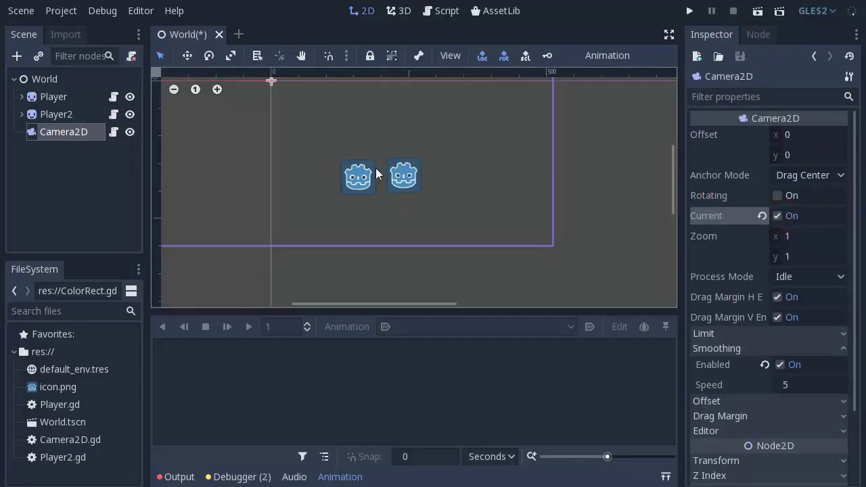
pyautogui.scroll(-2, 375, 168)
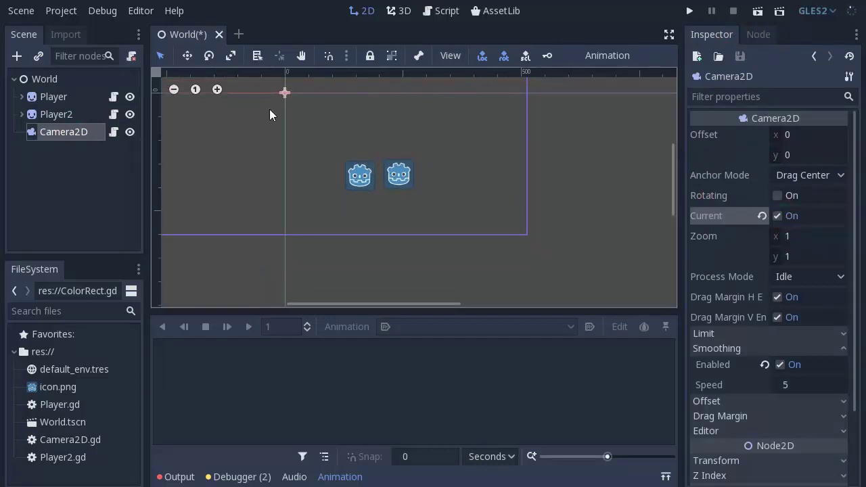
pyautogui.scroll(-3, 723, 277)
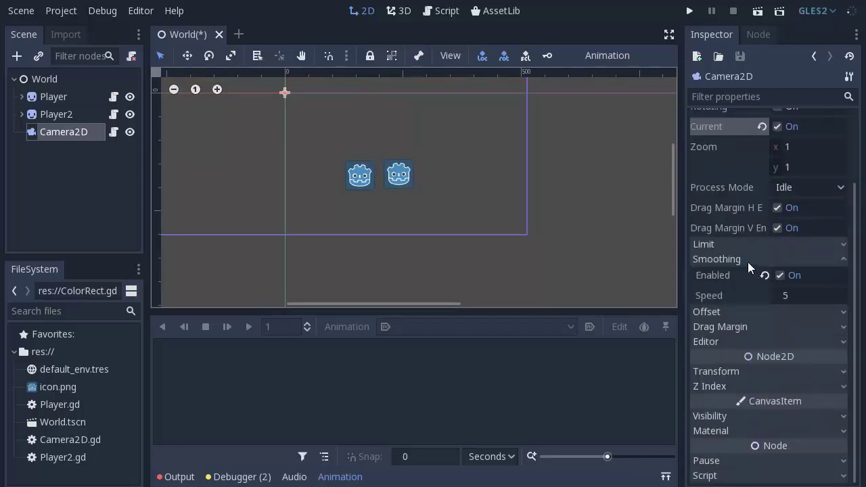
pyautogui.click(790, 278)
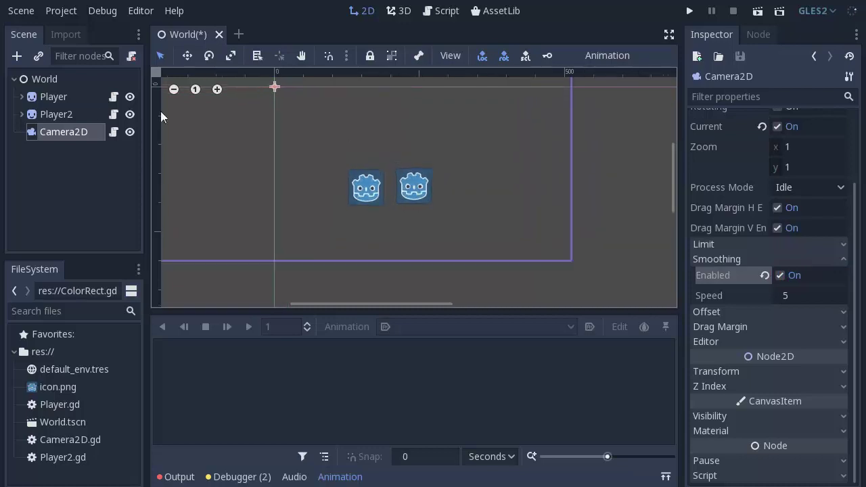
pyautogui.click(114, 132)
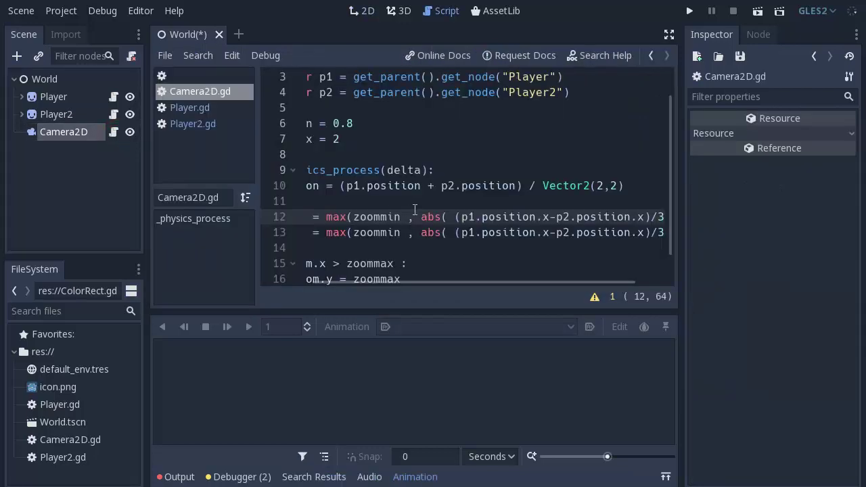
# - Show the output log and resize the side panels to widen the script editor
pyautogui.scroll(1, 415, 210)
pyautogui.click(175, 476)
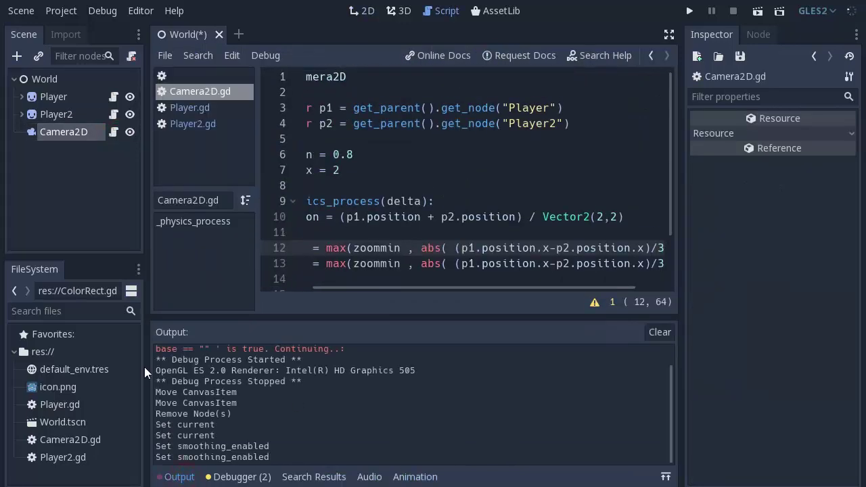
pyautogui.moveTo(147, 375); pyautogui.dragTo(121, 375)
pyautogui.moveTo(686, 253); pyautogui.dragTo(736, 254)
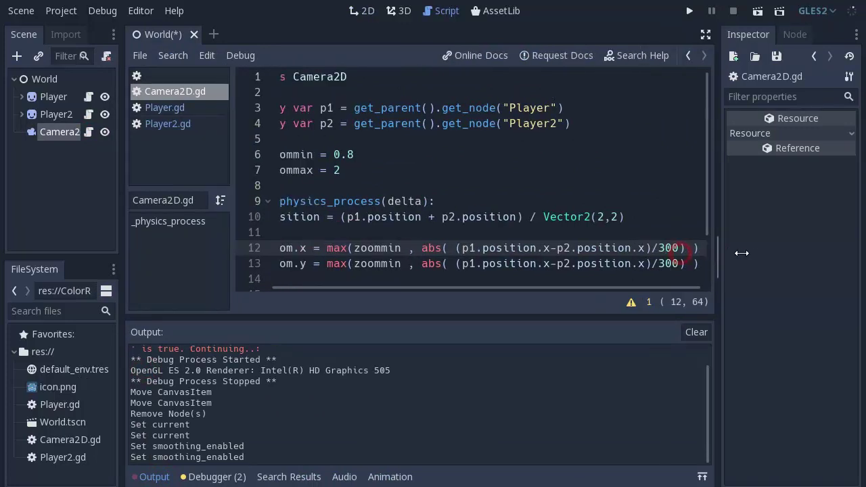
pyautogui.moveTo(339, 287); pyautogui.dragTo(317, 288)
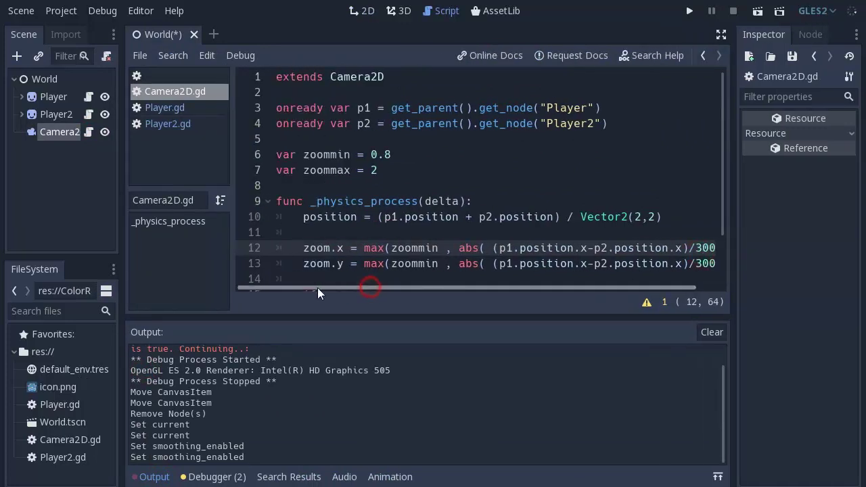
# - Highlight the p1 and p2 declarations and their get_parent().get_node Player lookups
pyautogui.moveTo(277, 108); pyautogui.dragTo(371, 108)
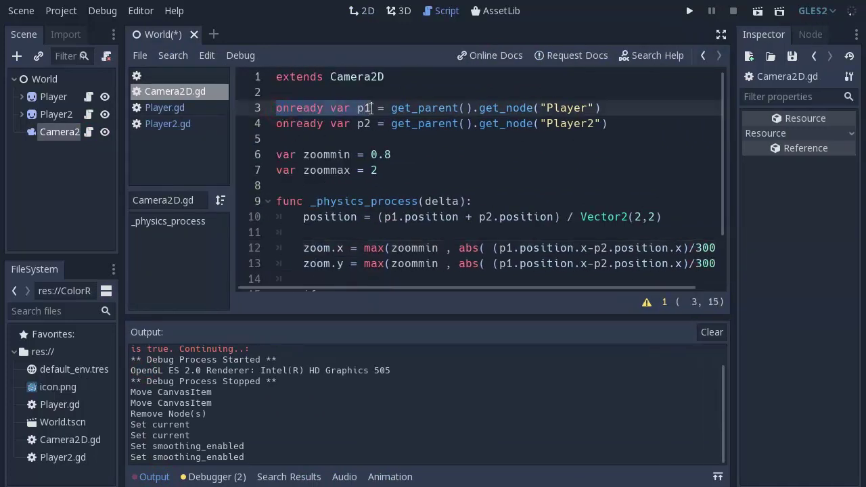
pyautogui.click(380, 124)
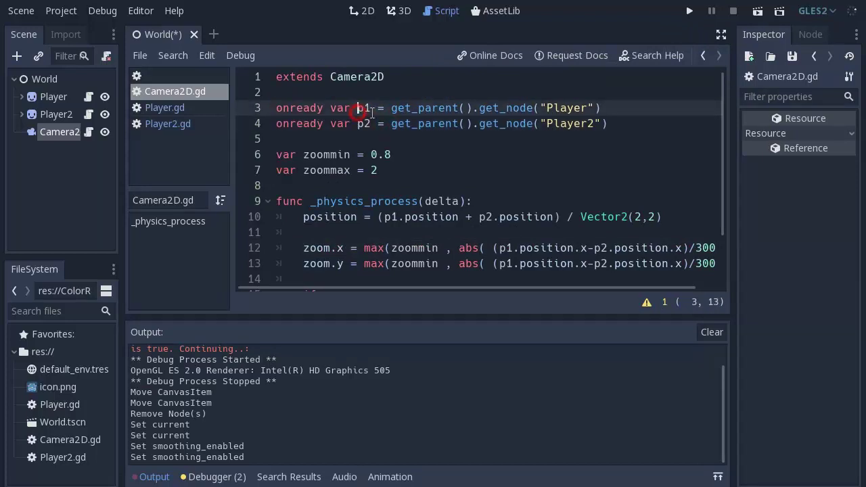
pyautogui.doubleClick(365, 109)
pyautogui.click(429, 139)
pyautogui.moveTo(391, 108); pyautogui.dragTo(601, 109)
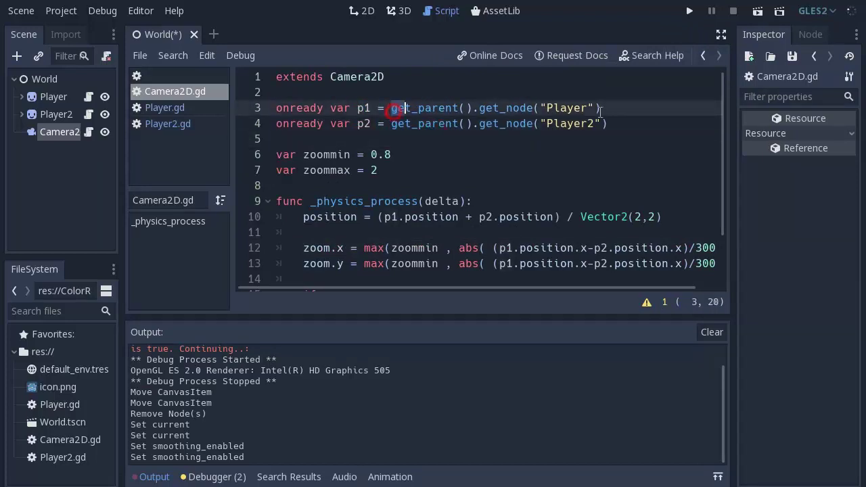
pyautogui.moveTo(391, 108); pyautogui.dragTo(487, 108)
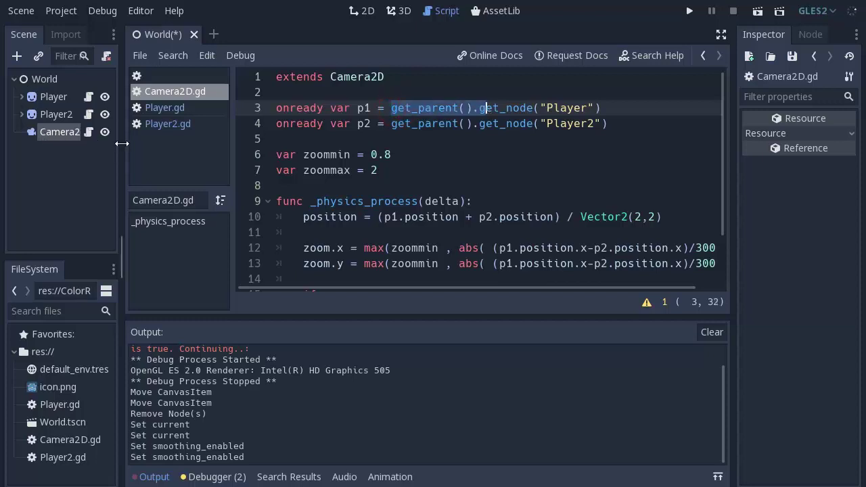
pyautogui.moveTo(121, 138); pyautogui.dragTo(131, 139)
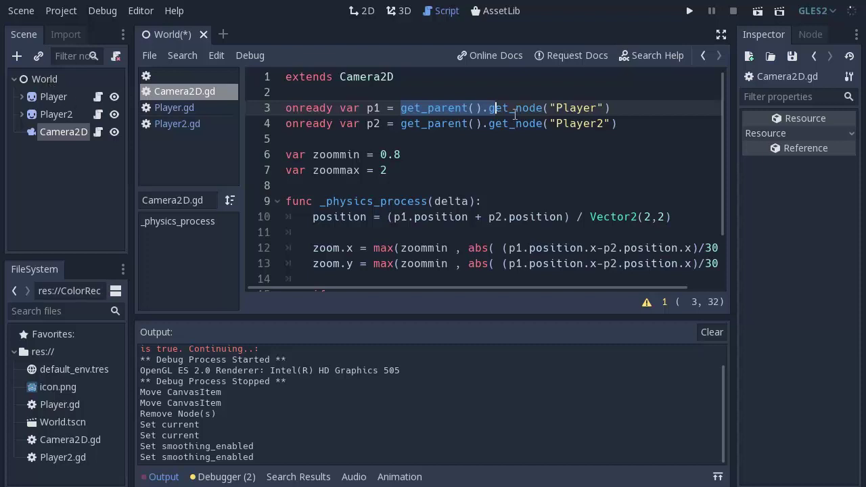
pyautogui.moveTo(489, 108); pyautogui.dragTo(623, 108)
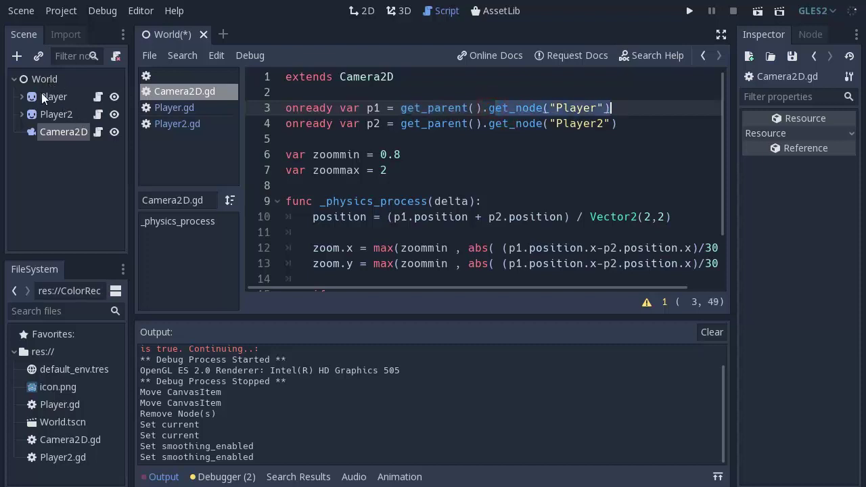
pyautogui.click(336, 138)
pyautogui.moveTo(285, 123); pyautogui.dragTo(617, 124)
pyautogui.click(486, 135)
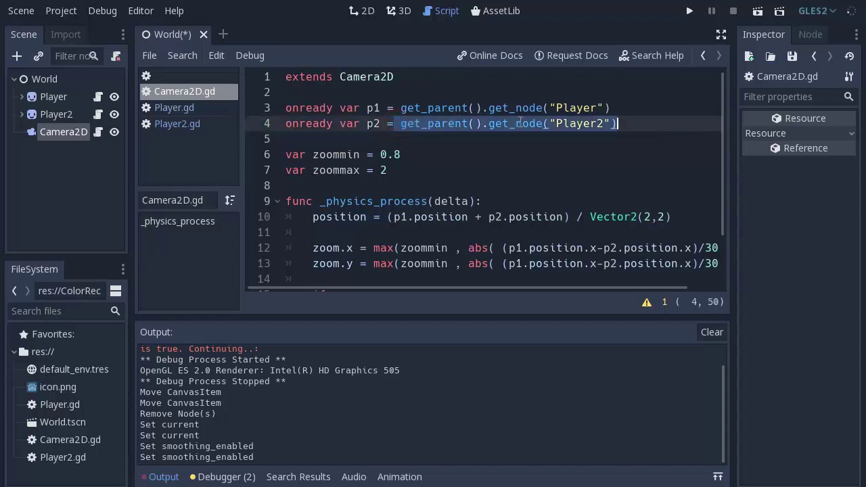
pyautogui.click(523, 124)
pyautogui.moveTo(286, 154); pyautogui.dragTo(404, 176)
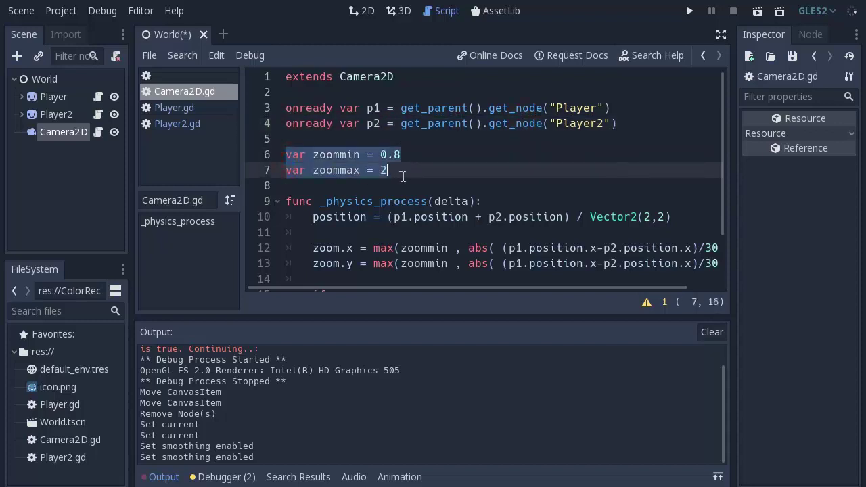
# - Highlight the zoommin 0.8 and zoommax 2 variable declarations
pyautogui.scroll(-1, 326, 164)
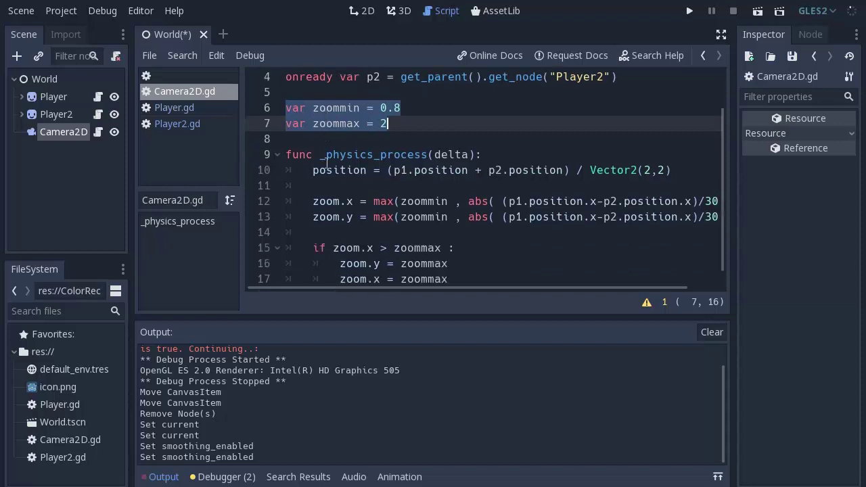
pyautogui.scroll(-1, 338, 138)
pyautogui.click(327, 92)
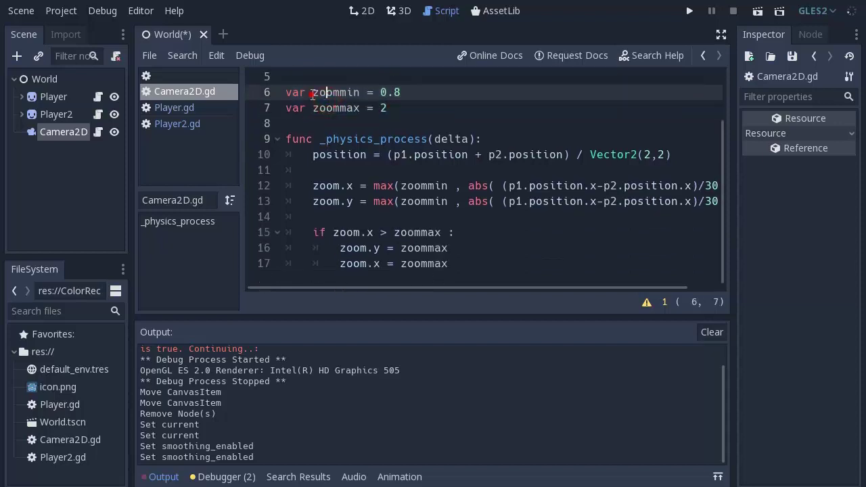
pyautogui.scroll(2, 338, 155)
pyautogui.click(343, 170)
pyautogui.click(338, 154)
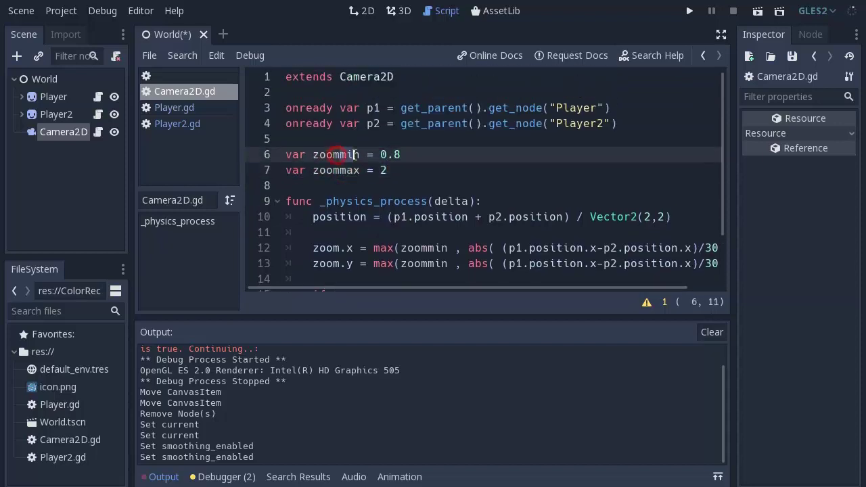
pyautogui.moveTo(380, 154); pyautogui.dragTo(402, 155)
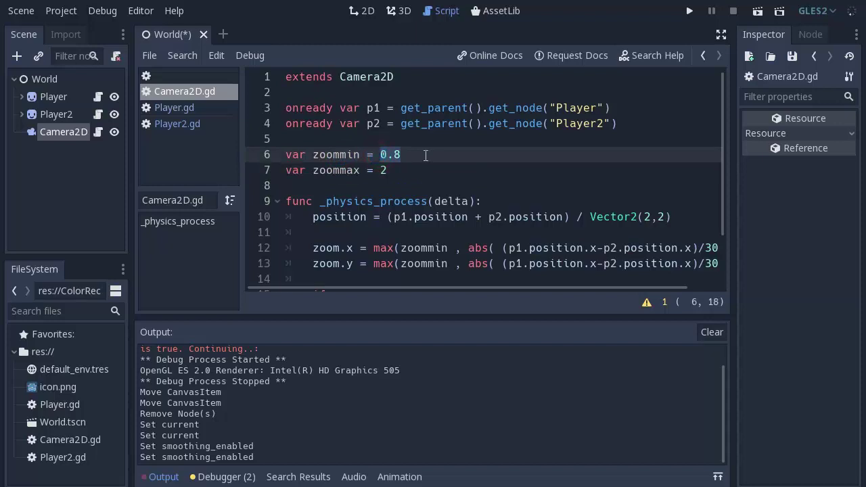
pyautogui.doubleClick(335, 170)
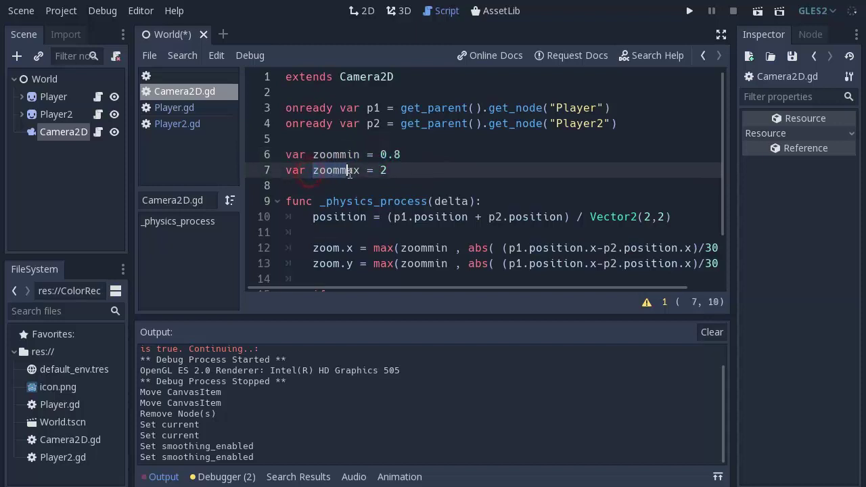
pyautogui.moveTo(380, 169); pyautogui.dragTo(389, 170)
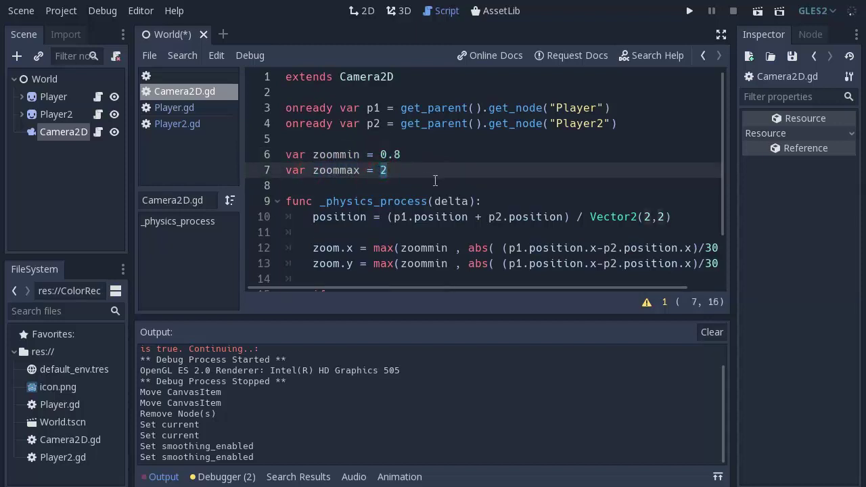
pyautogui.scroll(-1, 435, 180)
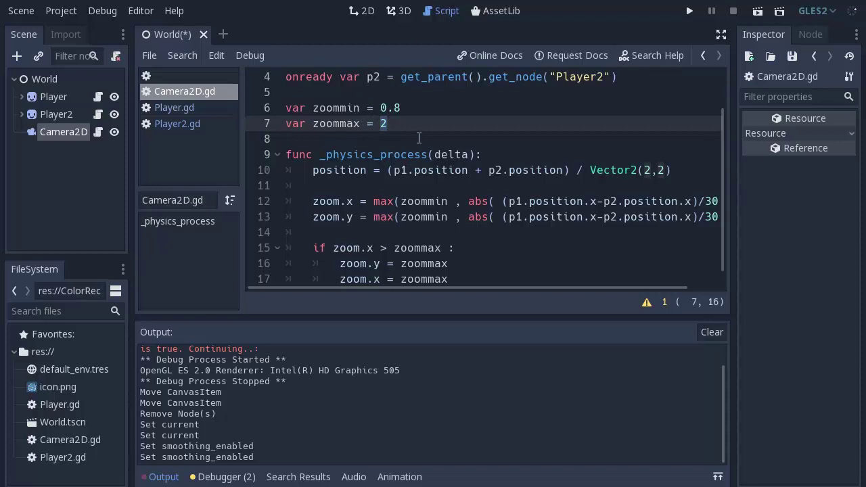
pyautogui.scroll(-1, 411, 174)
# - Walk through the _physics_process header and the line 10 position midpoint assignment
pyautogui.moveTo(313, 154); pyautogui.dragTo(375, 160)
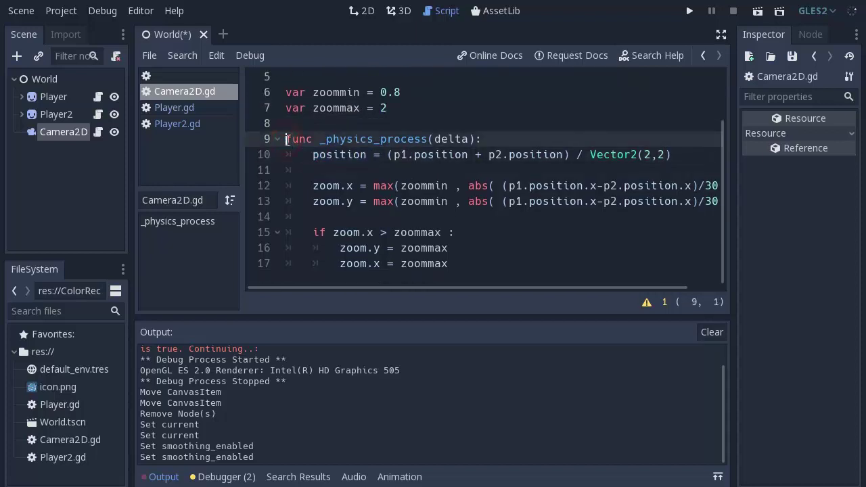
pyautogui.moveTo(288, 139); pyautogui.dragTo(474, 140)
pyautogui.click(415, 156)
pyautogui.moveTo(314, 155); pyautogui.dragTo(565, 155)
pyautogui.click(400, 155)
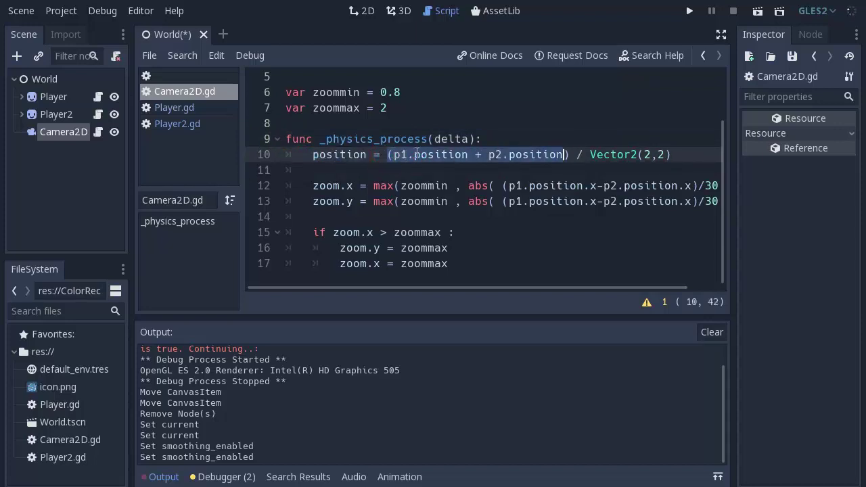
pyautogui.click(586, 155)
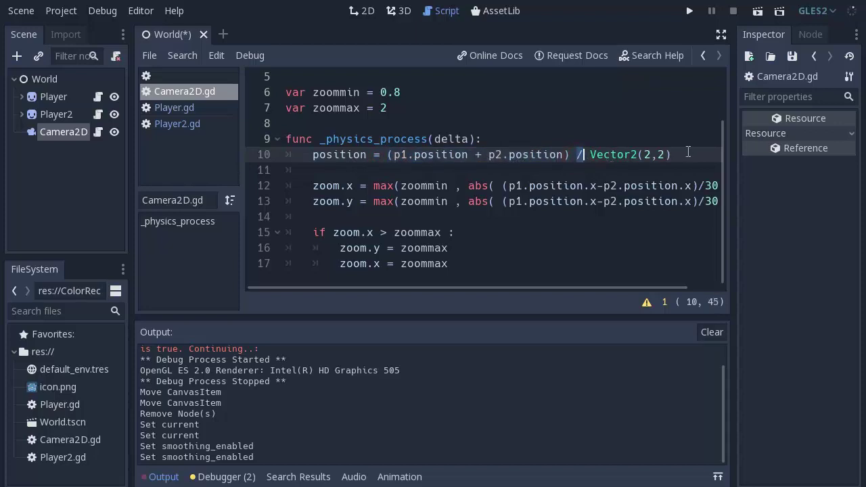
# - Try replacing the Vector2(2,2) divisor with 2, undo it, and go to the end of line 10
pyautogui.moveTo(587, 155)
pyautogui.mouseDown()
pyautogui.moveTo(674, 155)
pyautogui.moveTo(583, 154)
pyautogui.mouseUp()
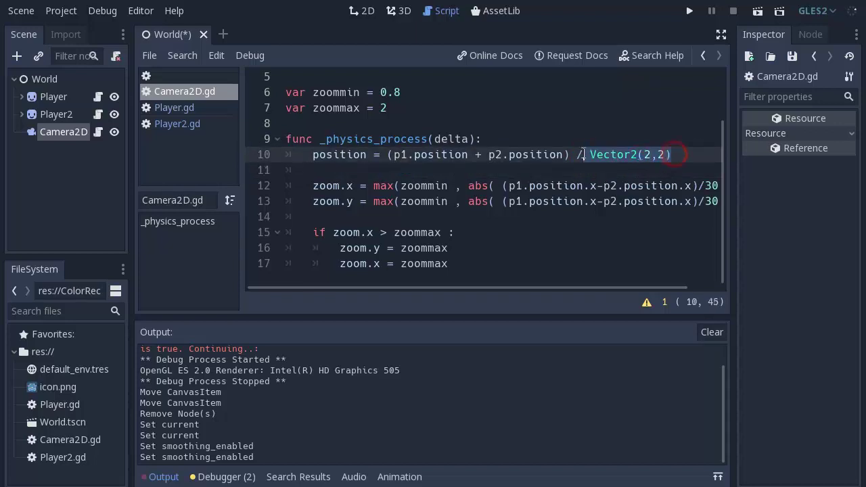
pyautogui.write('2')
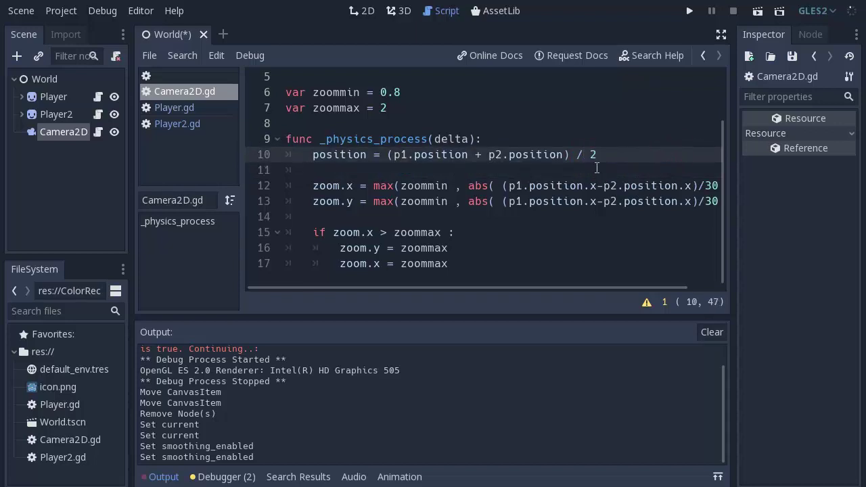
pyautogui.hotkey('ctrl', 'z')
pyautogui.hotkey('ctrl', 'z')
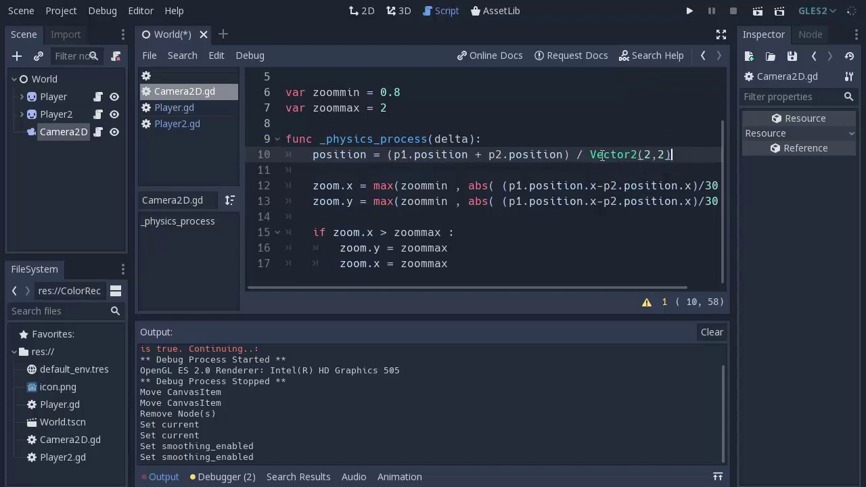
pyautogui.doubleClick(323, 157)
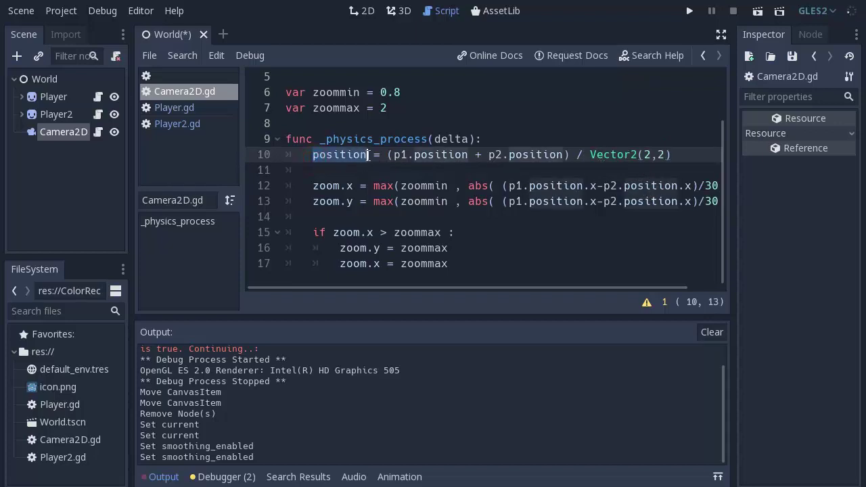
pyautogui.click(684, 157)
# - Add a stray 'x y' line below line 10, then delete it again
pyautogui.press('Return')
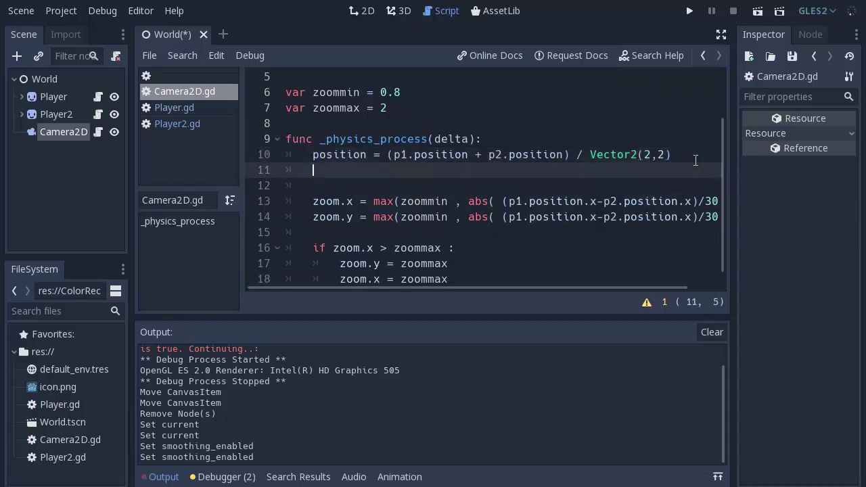
pyautogui.write('x y')
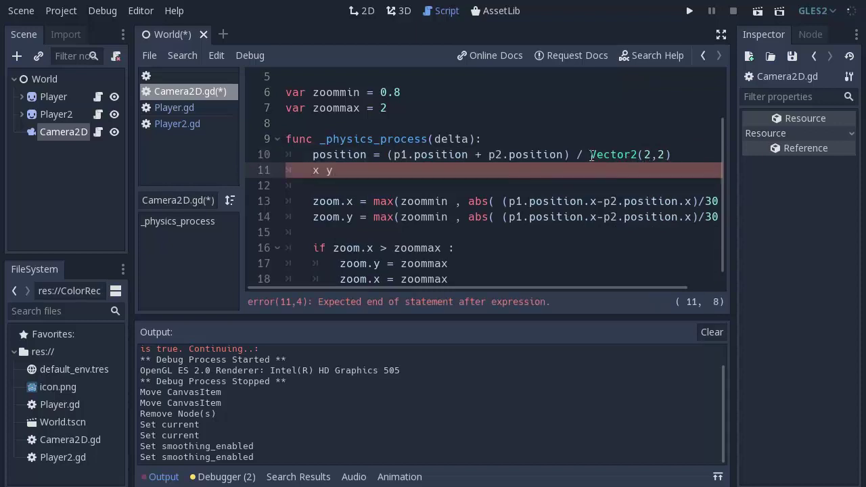
pyautogui.moveTo(437, 170); pyautogui.dragTo(334, 171)
pyautogui.moveTo(643, 155); pyautogui.dragTo(666, 155)
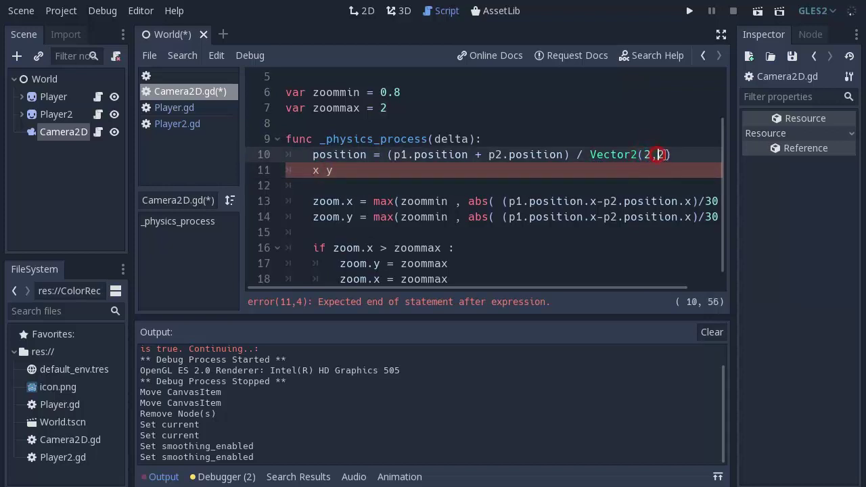
pyautogui.click(666, 169)
pyautogui.hotkey('shift', 'Left')
pyautogui.hotkey('shift', 'Left')
pyautogui.hotkey('shift', 'Left')
pyautogui.press('BackSpace')
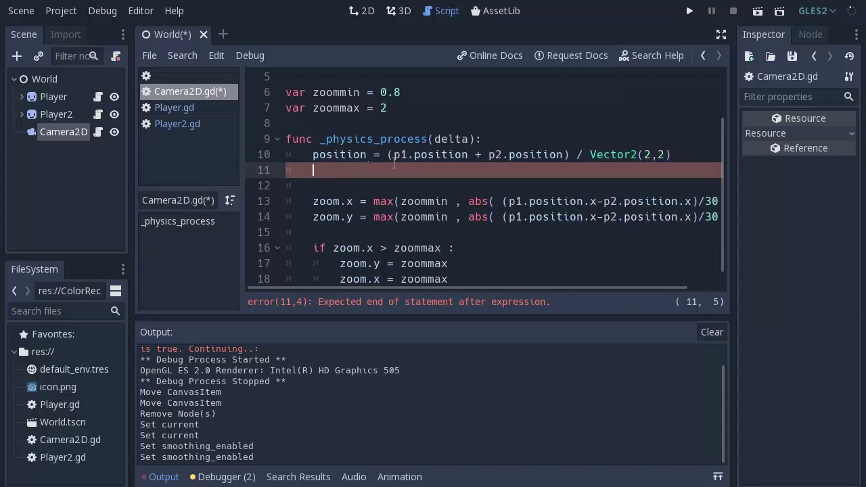
pyautogui.press('BackSpace')
pyautogui.press('BackSpace')
# - Append .x to position, p1.position and p2.position on line 10
pyautogui.click(368, 157)
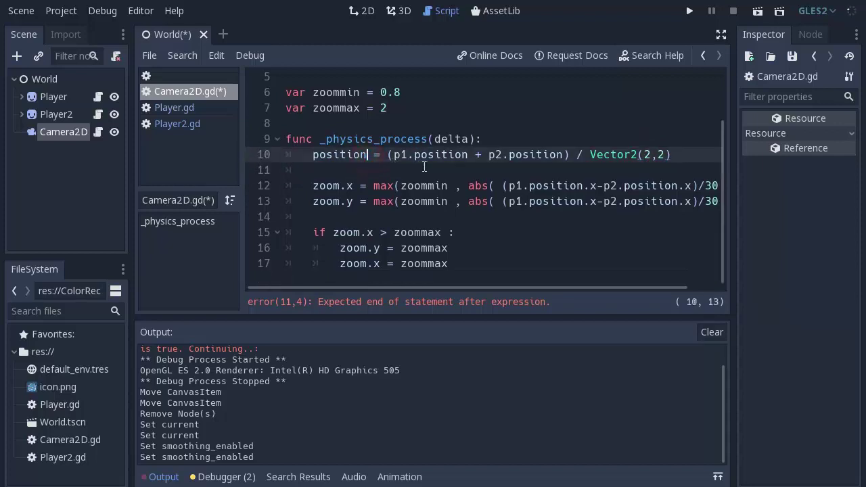
pyautogui.write('.x')
pyautogui.press('Right')
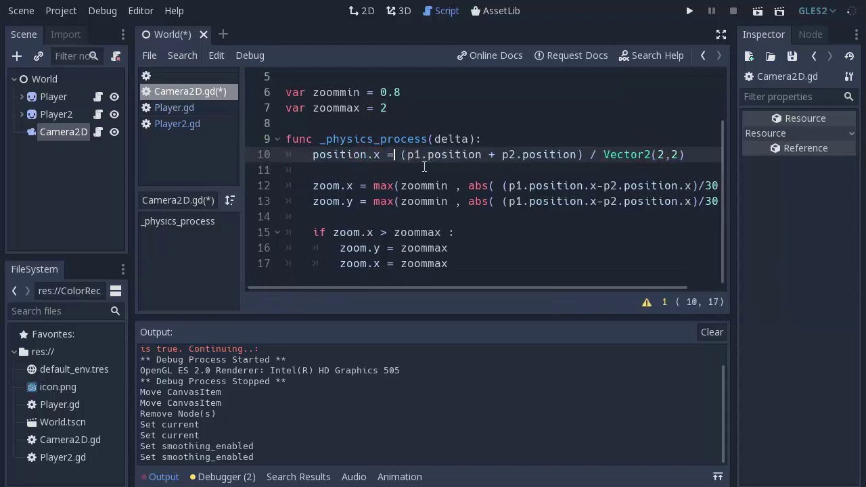
pyautogui.write('.x')
pyautogui.press('Right')
pyautogui.press('Right')
pyautogui.press('Right')
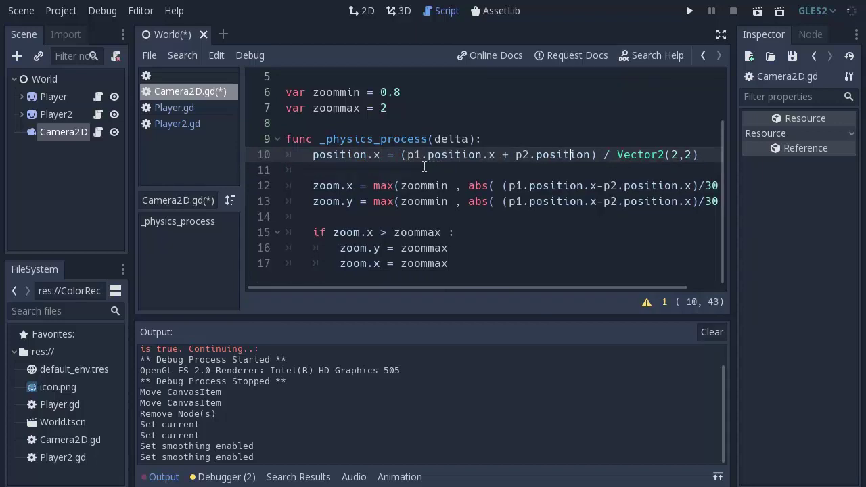
pyautogui.write('.x')
pyautogui.press('Right')
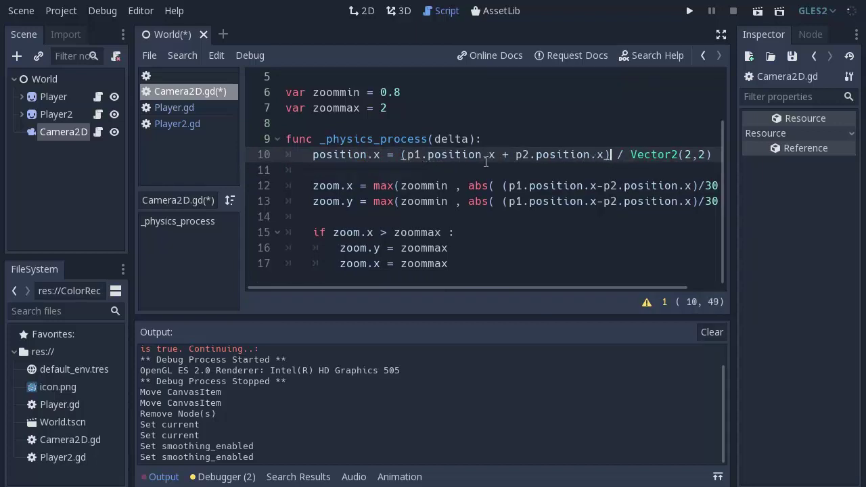
# - Try dividing by 2 instead of Vector2(2,2), then undo the edits to restore line 10
pyautogui.moveTo(401, 155); pyautogui.dragTo(609, 155)
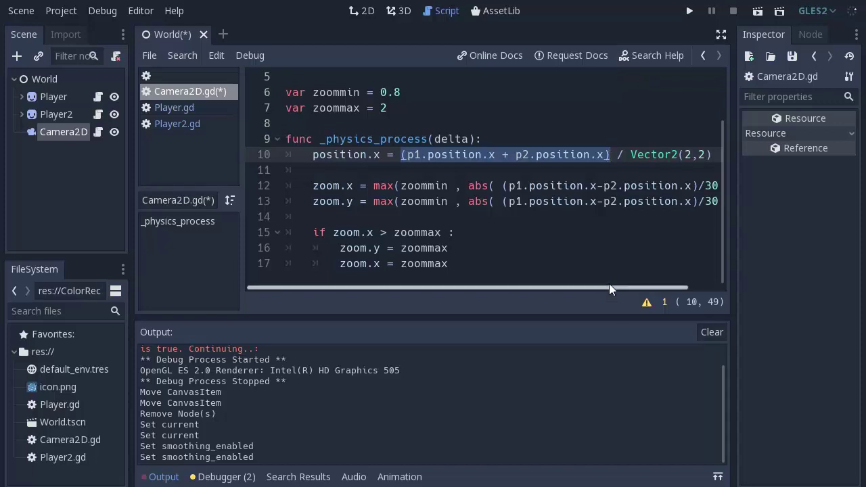
pyautogui.moveTo(608, 284); pyautogui.dragTo(668, 223)
pyautogui.moveTo(679, 154); pyautogui.dragTo(599, 154)
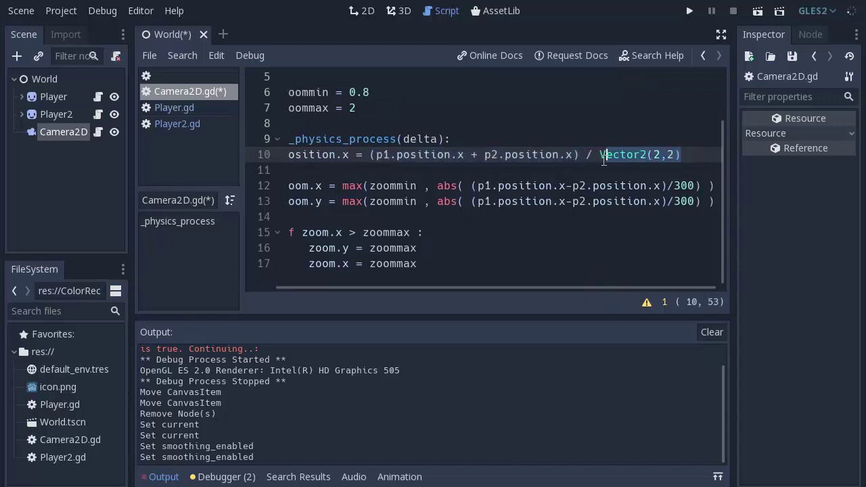
pyautogui.write('2')
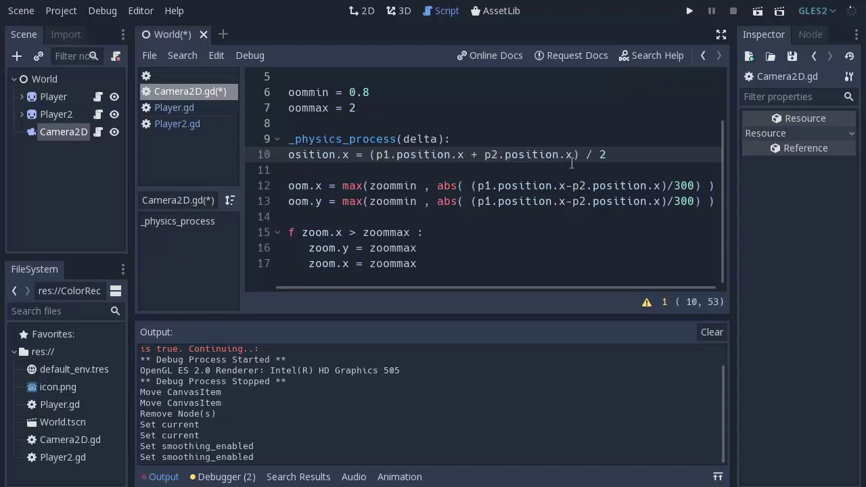
pyautogui.hotkey('ctrl', 'z')
pyautogui.hotkey('ctrl', 'z')
pyautogui.hotkey('ctrl', 'z')
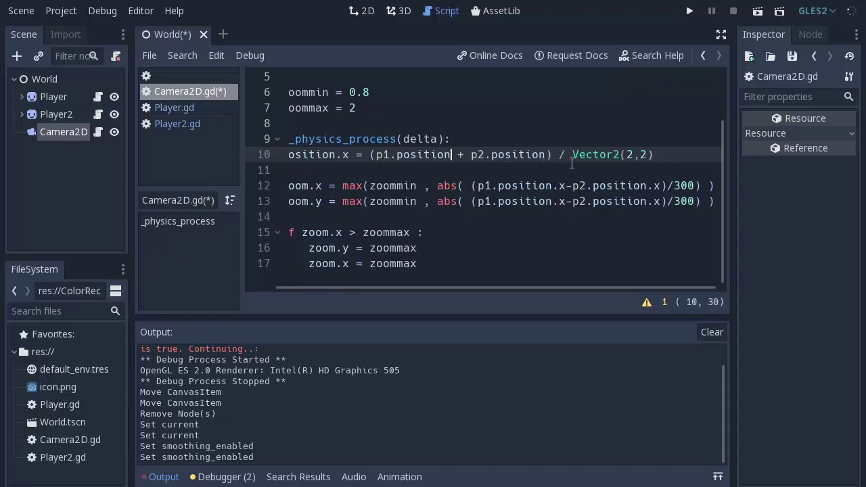
pyautogui.hotkey('ctrl', 'z')
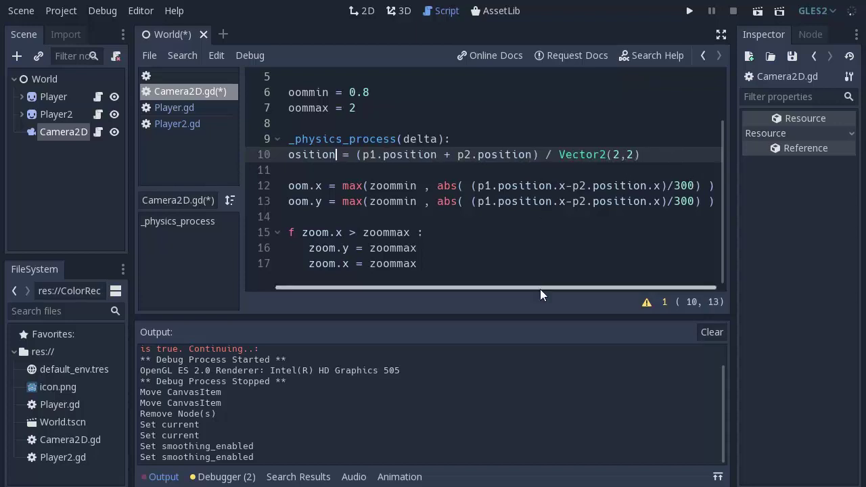
pyautogui.hscroll(-2, 549, 287)
# - Highlight the Vector2(2,2) divisor and the max expressions on lines 12 and 13
pyautogui.moveTo(590, 160); pyautogui.dragTo(679, 154)
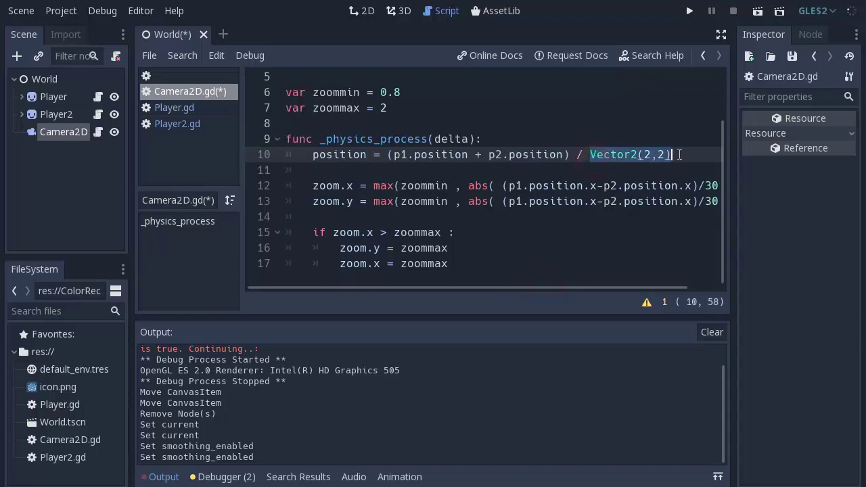
pyautogui.click(622, 172)
pyautogui.moveTo(590, 160); pyautogui.dragTo(696, 155)
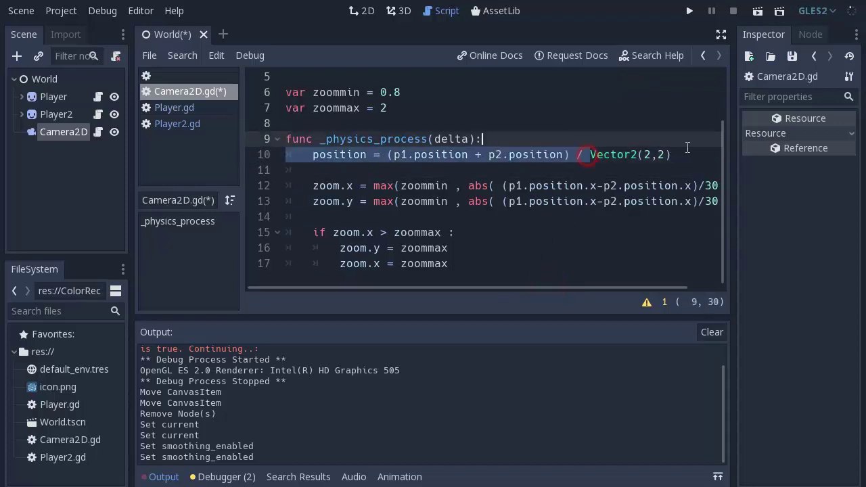
pyautogui.click(313, 187)
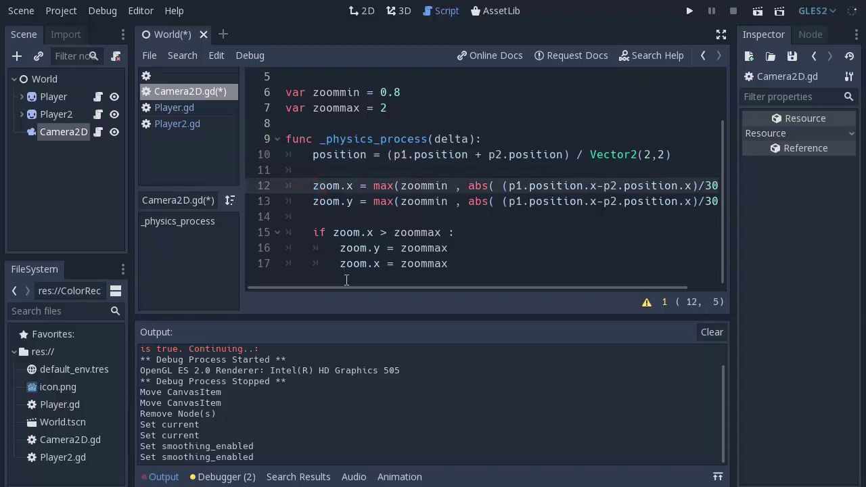
pyautogui.moveTo(361, 287); pyautogui.dragTo(389, 288)
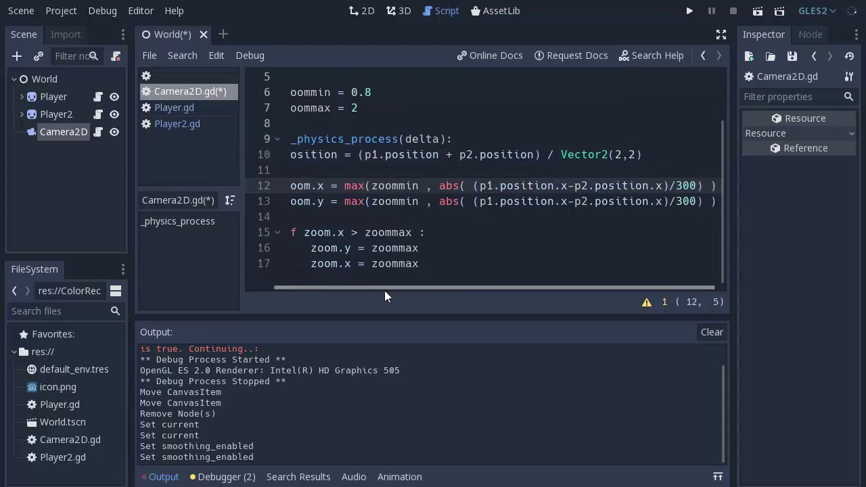
pyautogui.moveTo(343, 185); pyautogui.dragTo(717, 187)
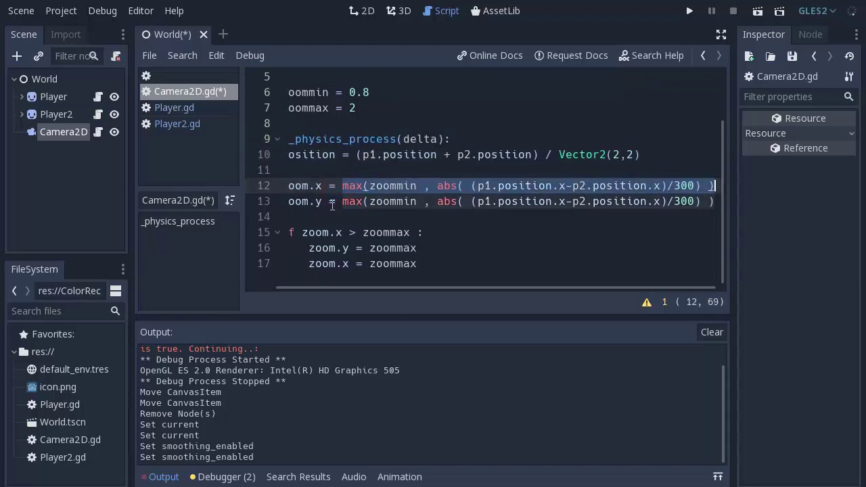
pyautogui.moveTo(342, 201); pyautogui.dragTo(717, 196)
# - Highlight zoom.x and its max(zoommin ...) expression on line 12
pyautogui.moveTo(586, 287); pyautogui.dragTo(558, 287)
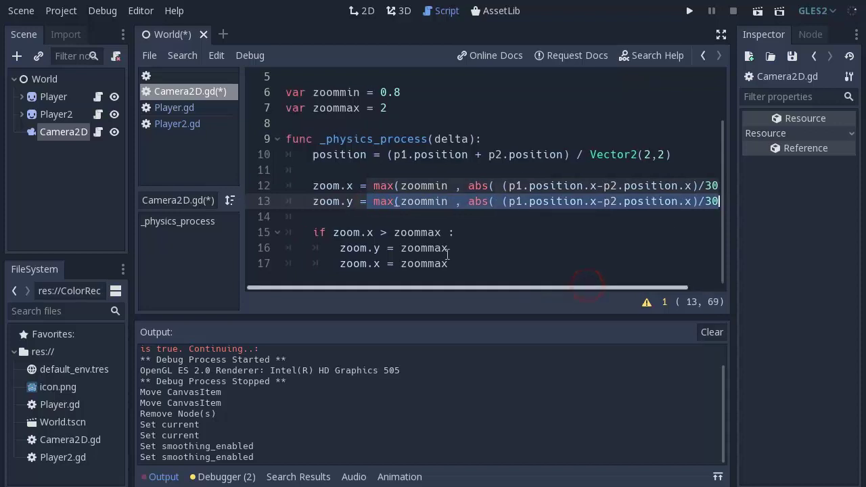
pyautogui.moveTo(287, 185); pyautogui.dragTo(328, 187)
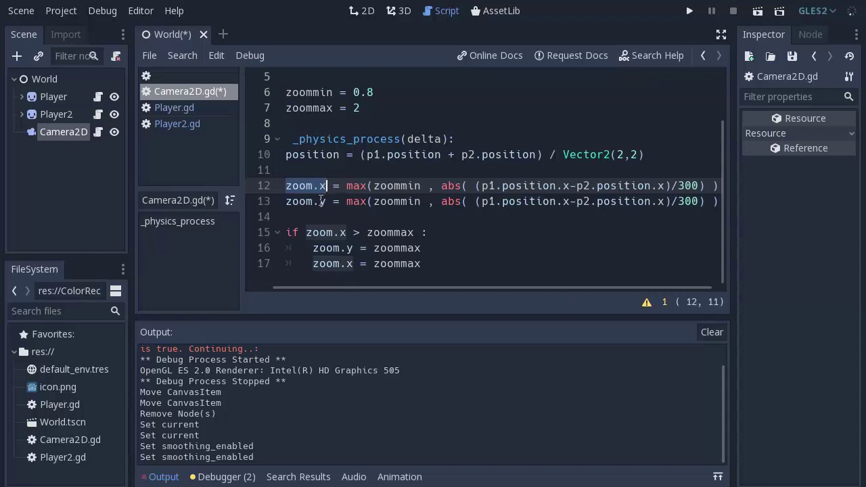
pyautogui.click(326, 186)
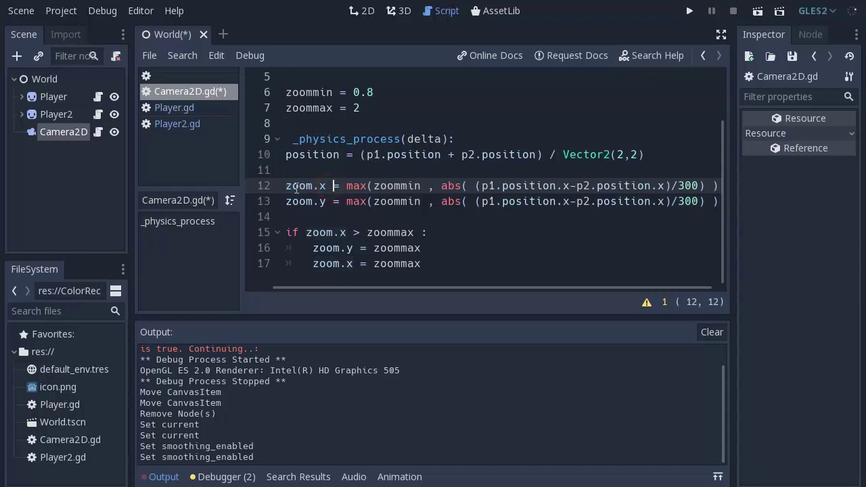
pyautogui.click(292, 186)
pyautogui.moveTo(326, 186); pyautogui.dragTo(303, 189)
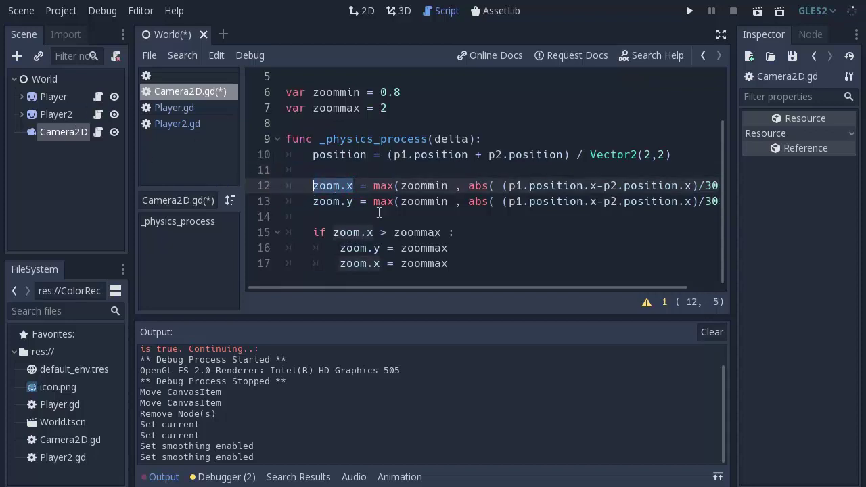
pyautogui.click(347, 186)
pyautogui.moveTo(421, 288); pyautogui.dragTo(462, 282)
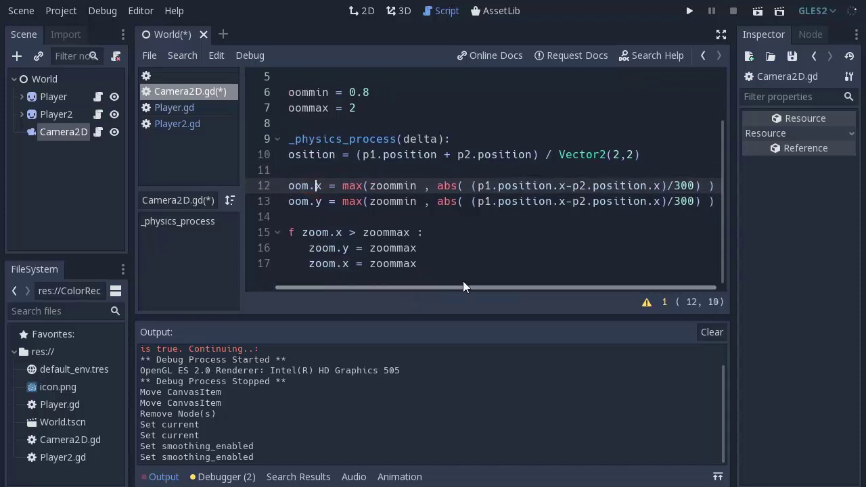
pyautogui.moveTo(342, 186); pyautogui.dragTo(682, 186)
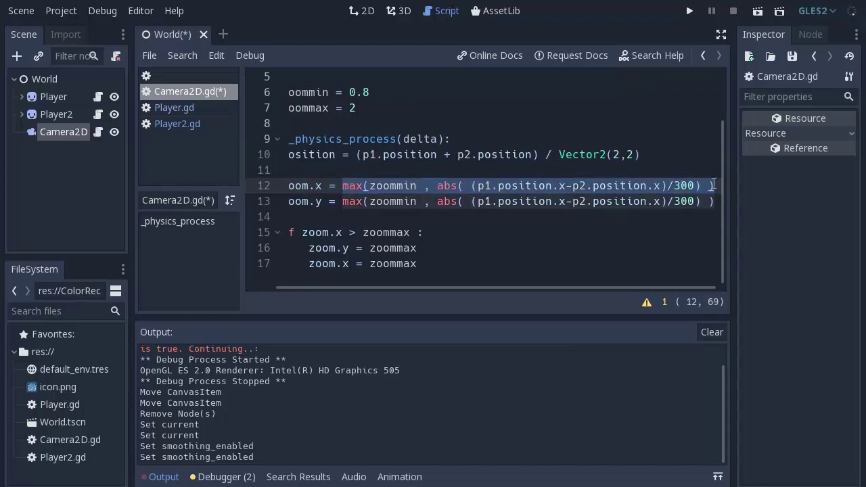
pyautogui.moveTo(713, 184); pyautogui.dragTo(708, 186)
# - Hide the output log, highlight zoommin and its 0.8 declaration, then return to the 2D view
pyautogui.click(162, 478)
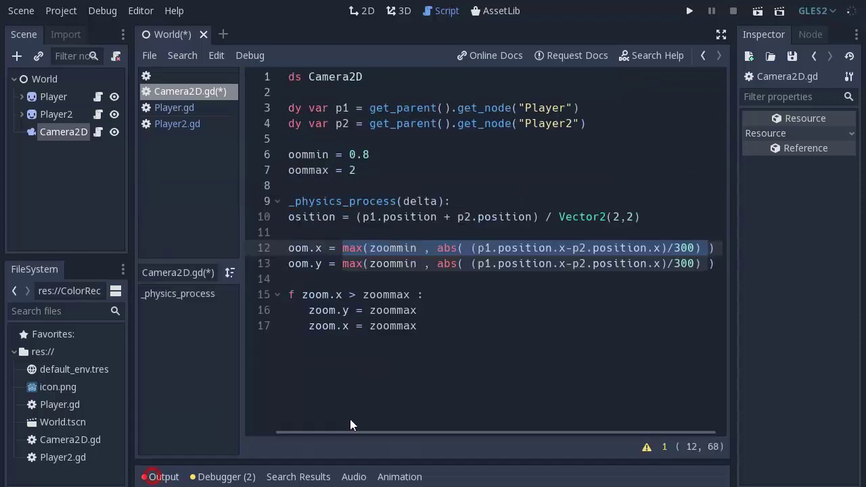
pyautogui.click(345, 263)
pyautogui.moveTo(342, 248); pyautogui.dragTo(407, 248)
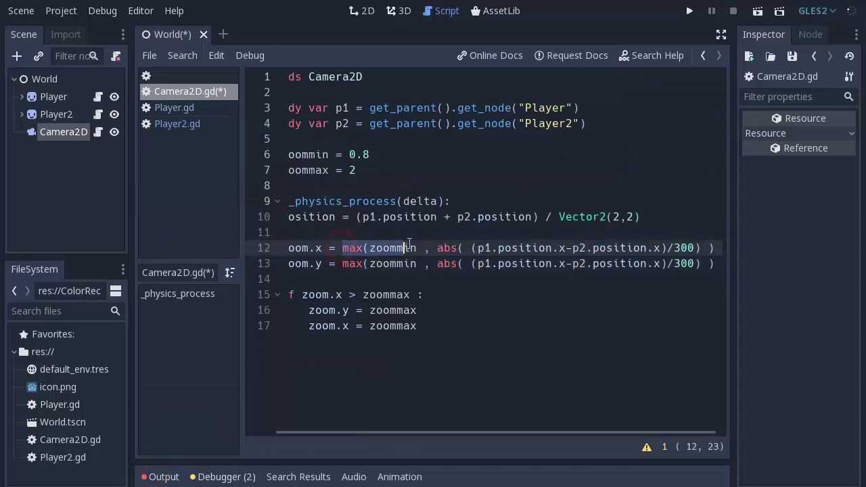
pyautogui.click(423, 263)
pyautogui.click(423, 247)
pyautogui.click(417, 247)
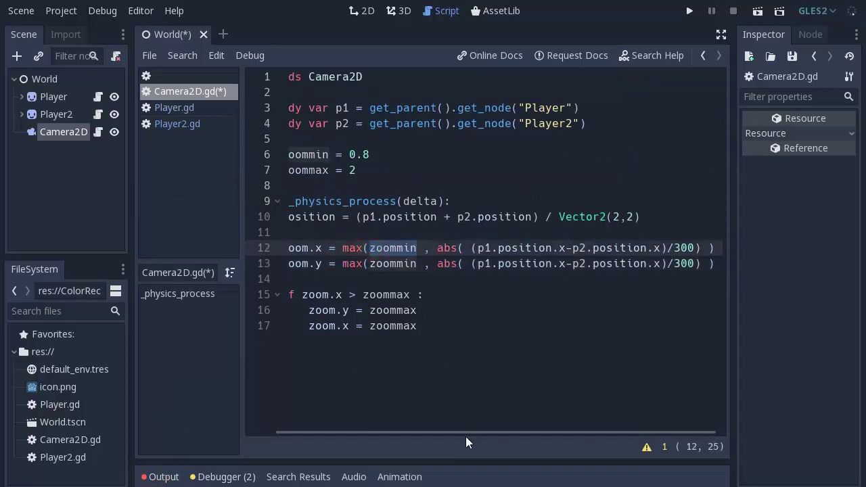
pyautogui.moveTo(466, 431); pyautogui.dragTo(437, 431)
pyautogui.moveTo(311, 155); pyautogui.dragTo(406, 154)
pyautogui.click(423, 161)
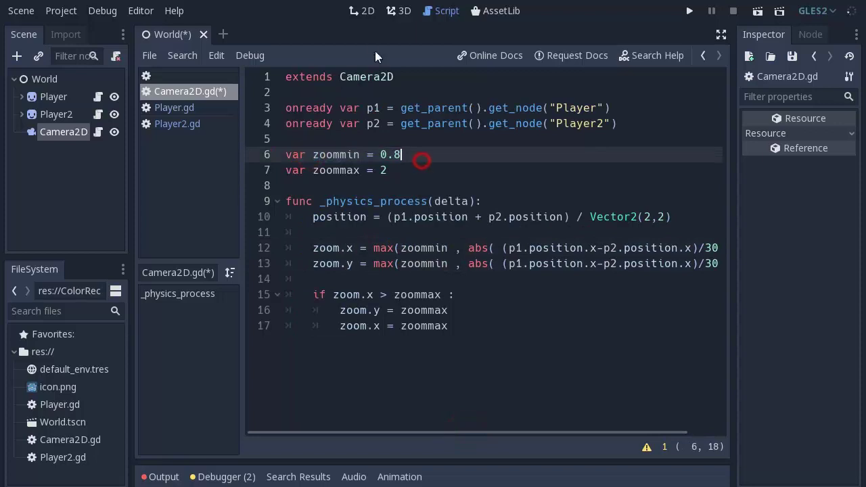
pyautogui.click(368, 10)
pyautogui.scroll(2, 369, 186)
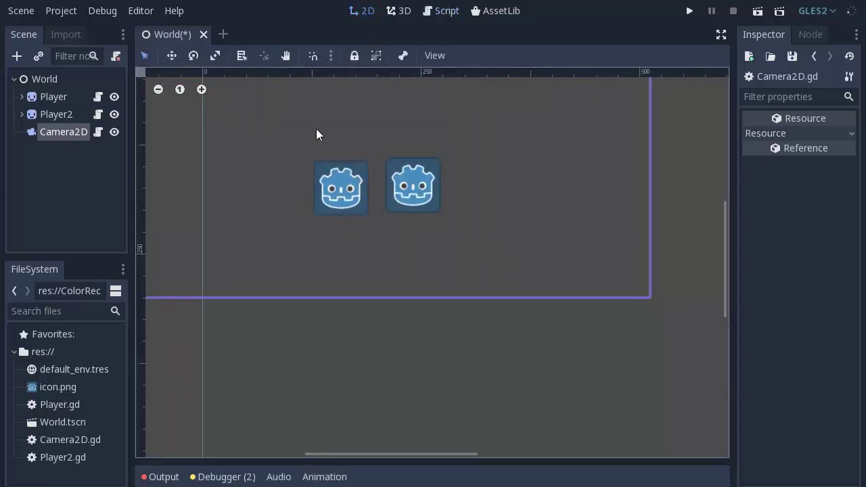
pyautogui.scroll(1, 357, 184)
pyautogui.scroll(3, 366, 188)
pyautogui.scroll(3, 372, 189)
pyautogui.scroll(4, 374, 186)
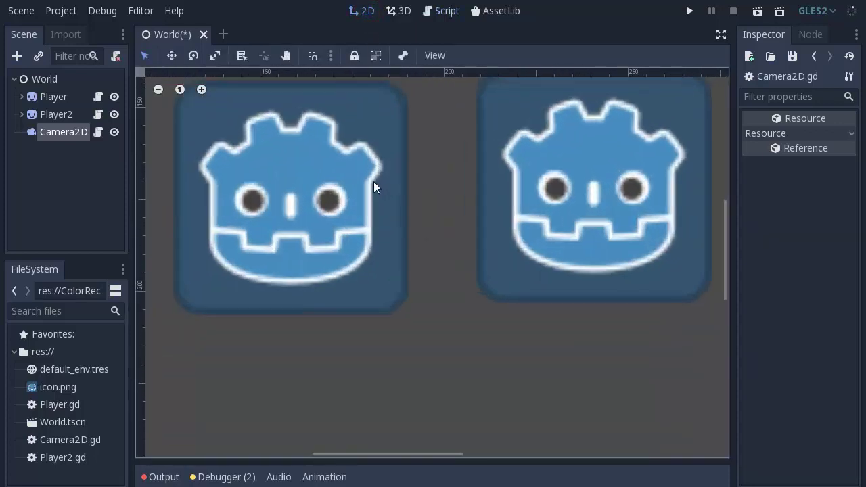
pyautogui.scroll(1, 374, 186)
pyautogui.scroll(-1, 411, 178)
pyautogui.scroll(-1, 407, 141)
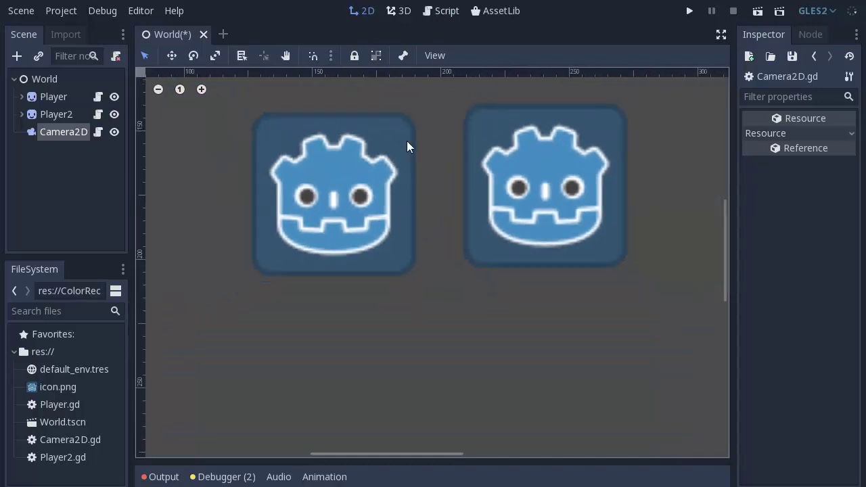
pyautogui.scroll(-1, 407, 139)
pyautogui.scroll(-1, 409, 139)
pyautogui.scroll(-2, 418, 143)
pyautogui.scroll(-2, 449, 139)
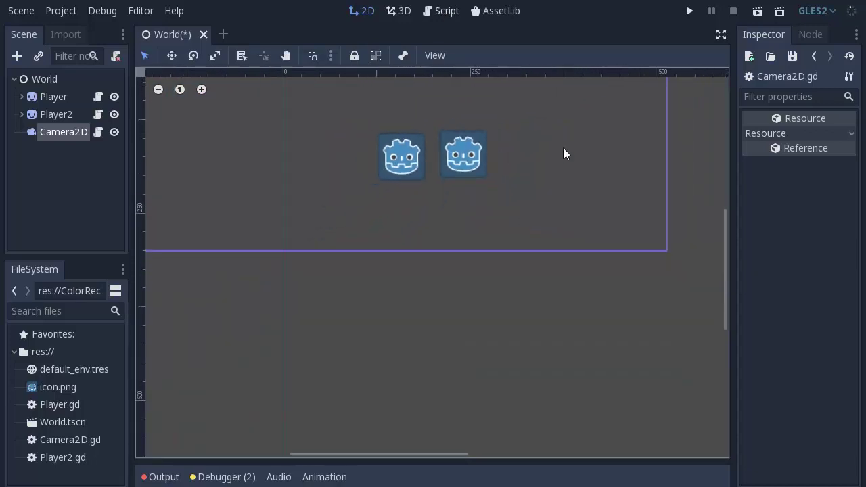
pyautogui.moveTo(729, 252); pyautogui.dragTo(600, 210)
pyautogui.scroll(-2, 504, 215)
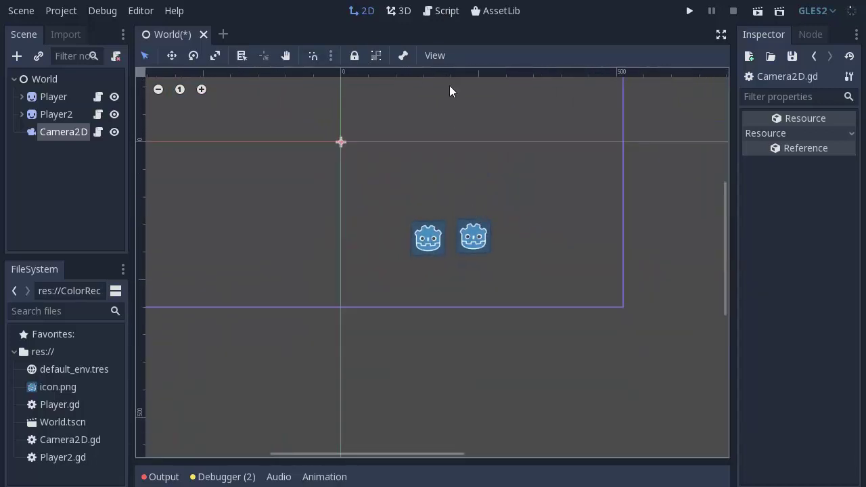
pyautogui.click(454, 17)
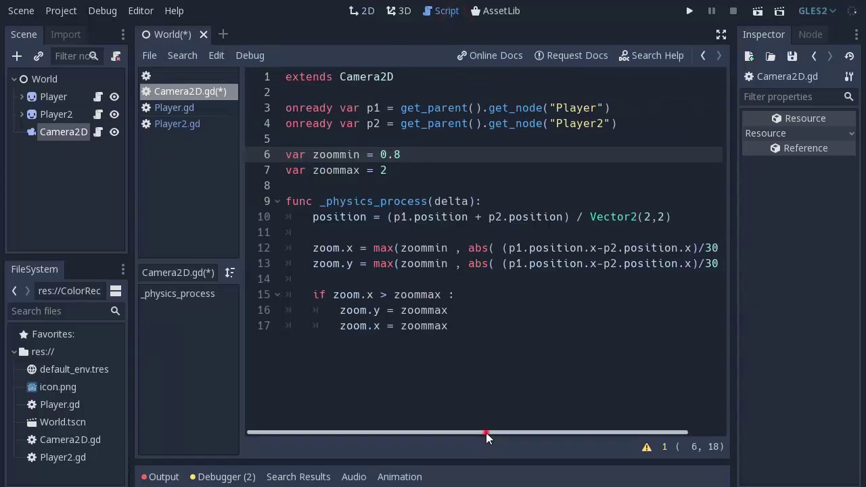
# - Review the line 12 zoom expression abs(p1.position.x - p2.position.x)/300 part by part
pyautogui.moveTo(486, 433); pyautogui.dragTo(514, 433)
pyautogui.moveTo(437, 247); pyautogui.dragTo(709, 248)
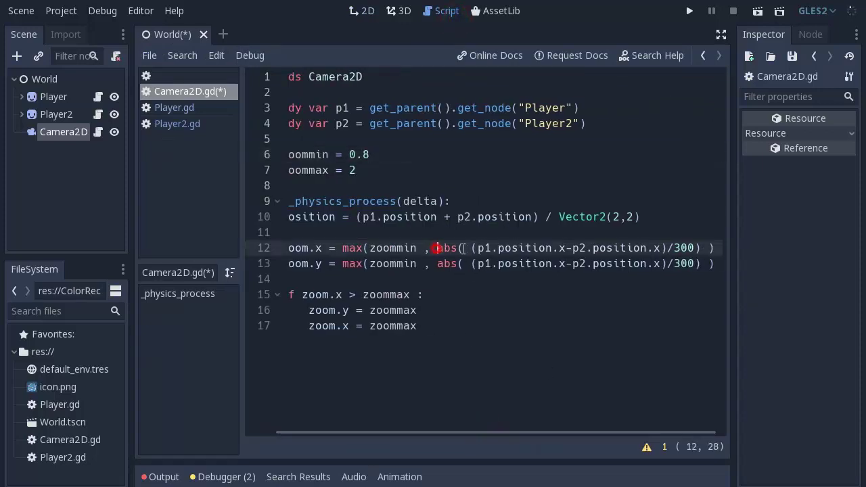
pyautogui.click(540, 248)
pyautogui.moveTo(478, 247); pyautogui.dragTo(668, 249)
pyautogui.click(577, 248)
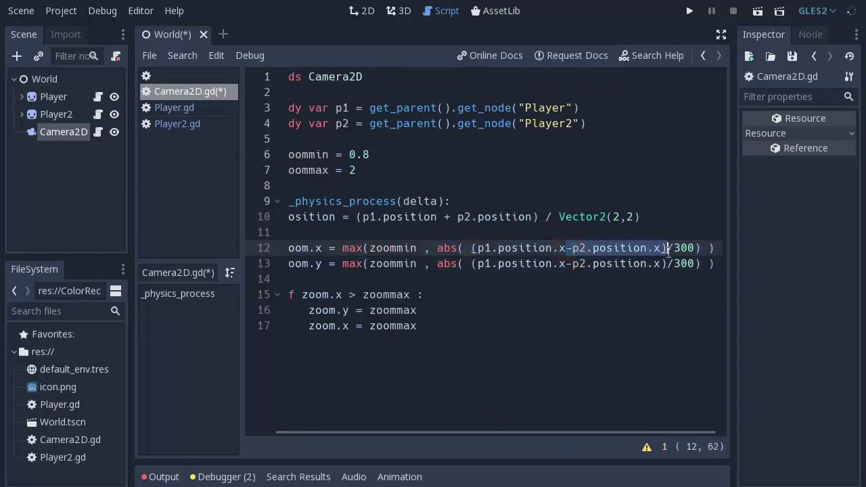
pyautogui.click(472, 248)
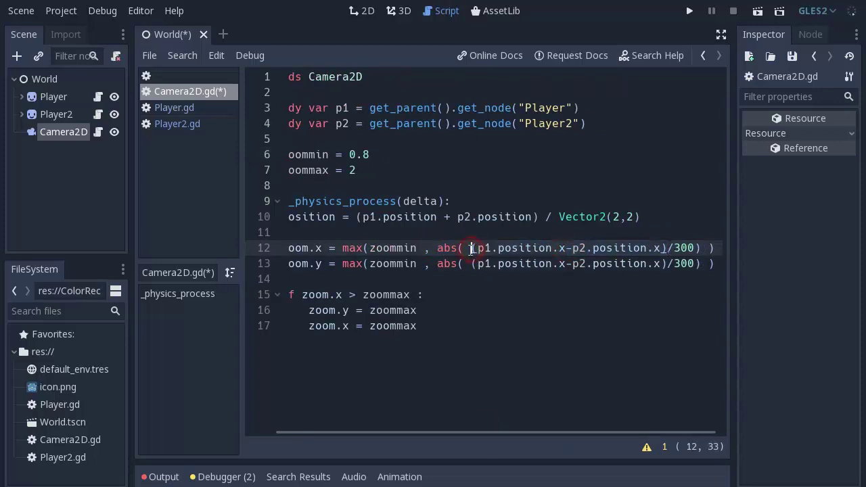
pyautogui.moveTo(472, 248); pyautogui.dragTo(663, 248)
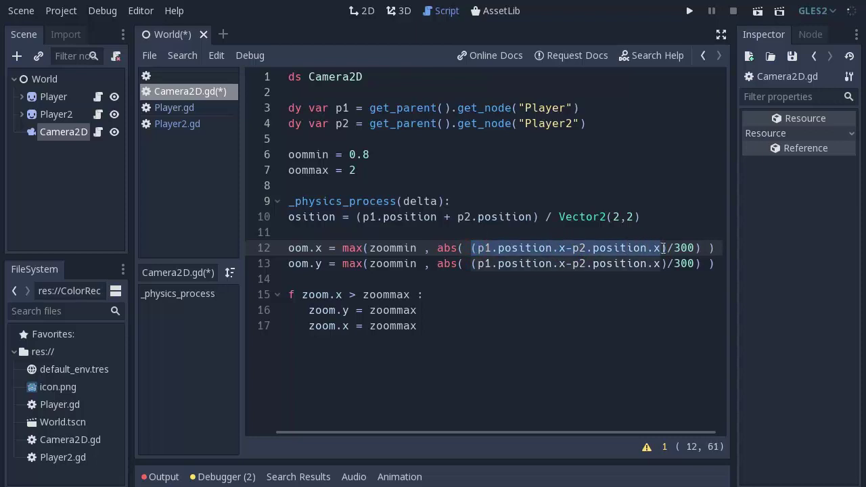
pyautogui.moveTo(667, 248); pyautogui.dragTo(696, 248)
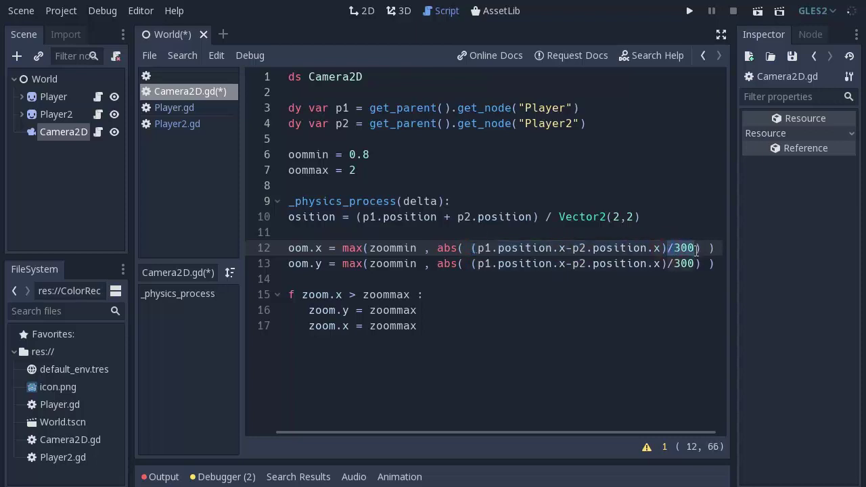
pyautogui.click(694, 248)
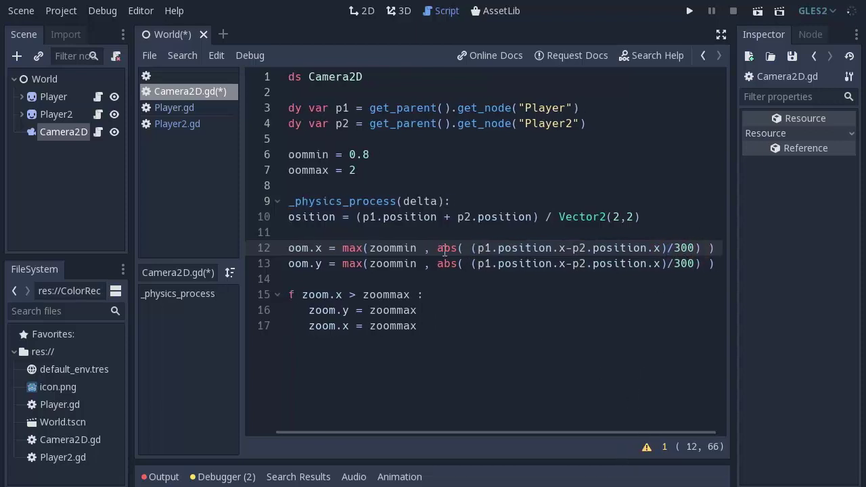
pyautogui.moveTo(437, 248)
pyautogui.mouseDown()
pyautogui.moveTo(730, 248)
pyautogui.moveTo(708, 250)
pyautogui.mouseUp()
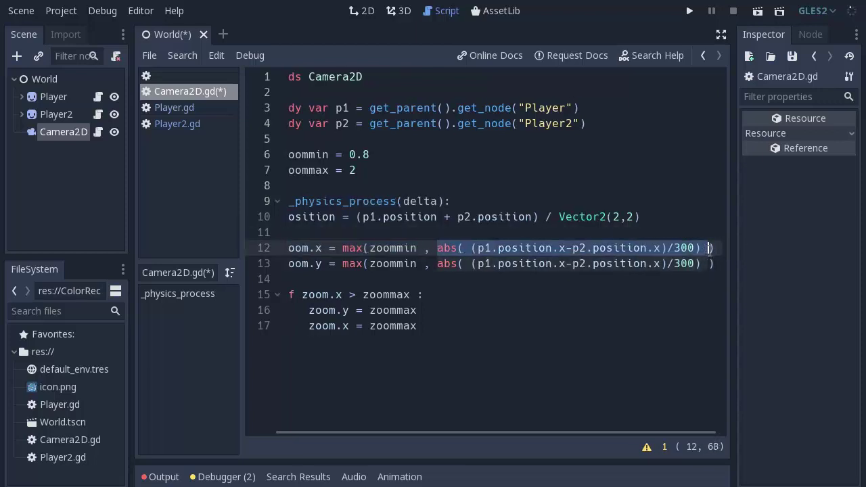
pyautogui.click(680, 248)
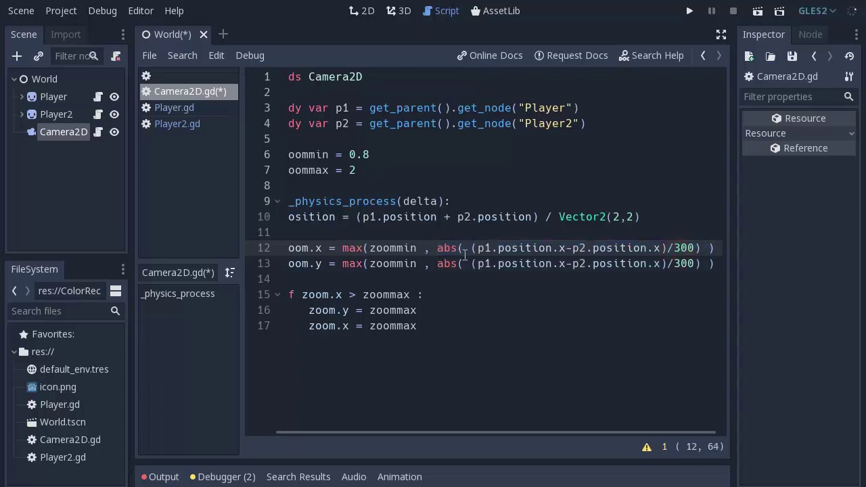
# - In the 2D scene view, place the Player2 sprite right beside Player
pyautogui.moveTo(503, 433); pyautogui.dragTo(513, 433)
pyautogui.click(367, 11)
pyautogui.moveTo(496, 258)
pyautogui.mouseDown()
pyautogui.moveTo(448, 272)
pyautogui.moveTo(642, 285)
pyautogui.moveTo(188, 308)
pyautogui.mouseUp()
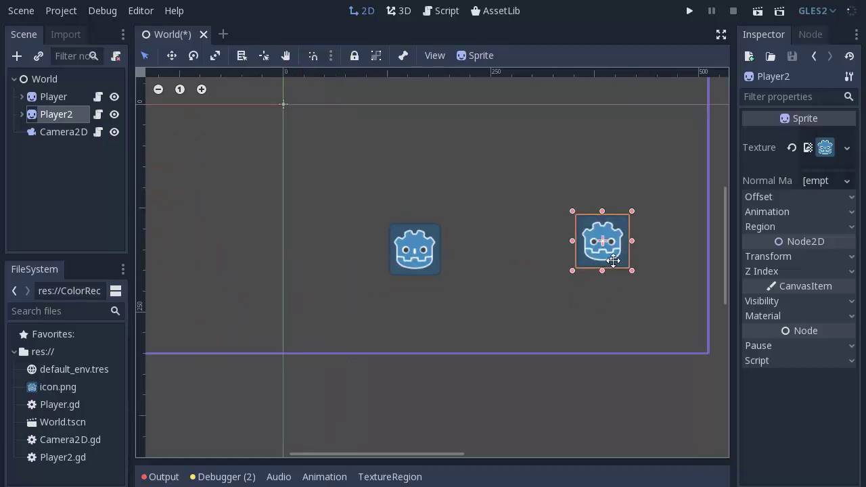
# - Drag Player2 far to the right of Player, then return to the Camera2D.gd script
pyautogui.moveTo(189, 307); pyautogui.dragTo(647, 329)
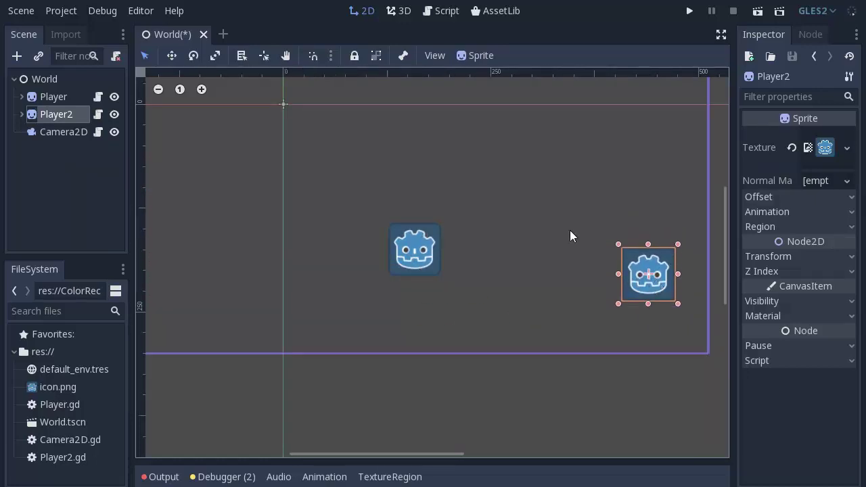
pyautogui.scroll(-2, 582, 226)
pyautogui.scroll(1, 598, 222)
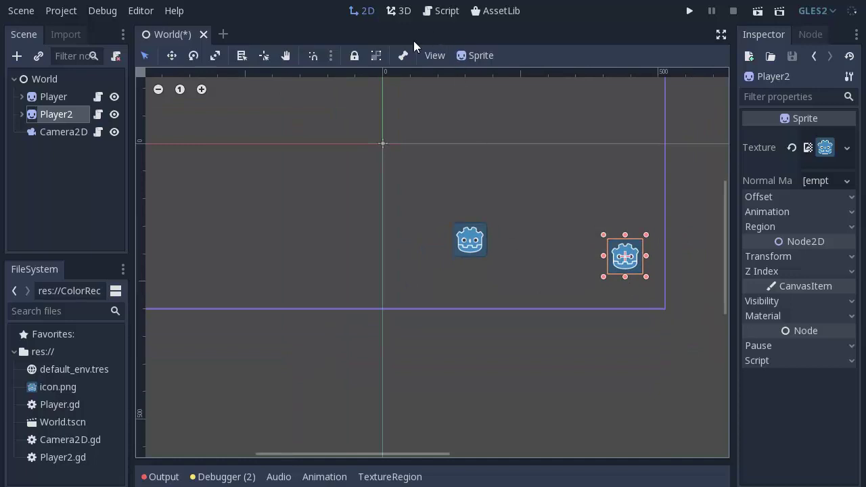
pyautogui.click(440, 10)
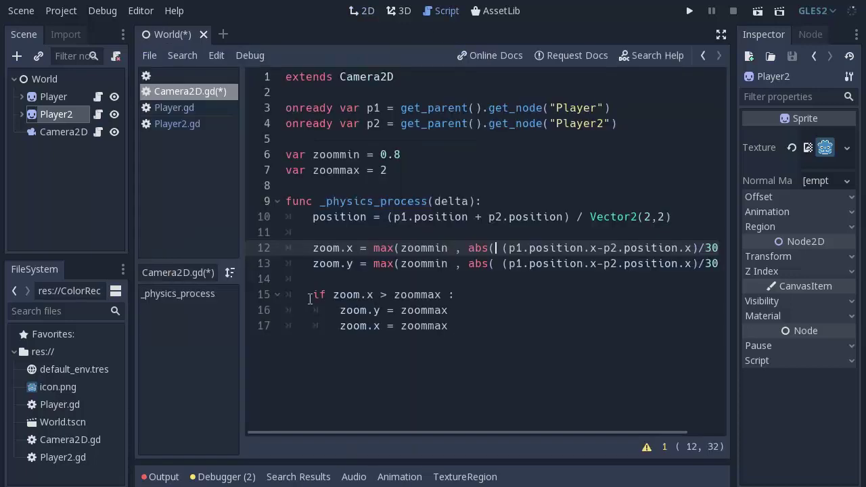
pyautogui.moveTo(310, 299); pyautogui.dragTo(447, 295)
pyautogui.click(382, 297)
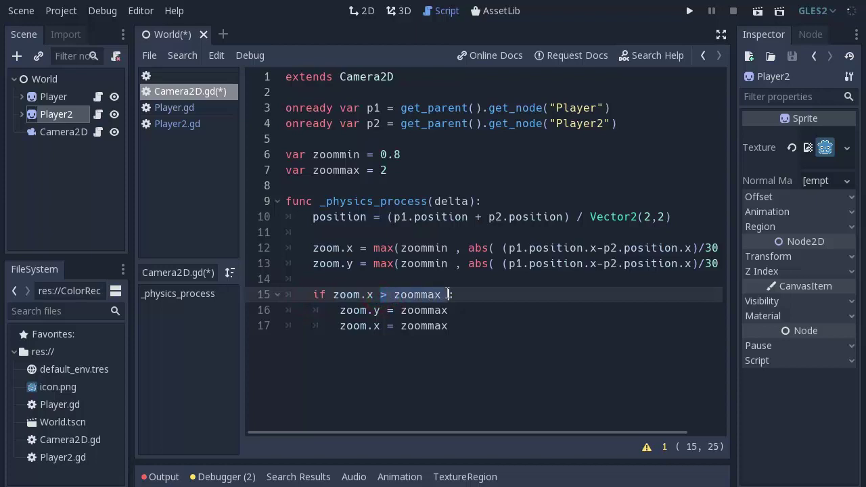
pyautogui.moveTo(313, 170); pyautogui.dragTo(412, 172)
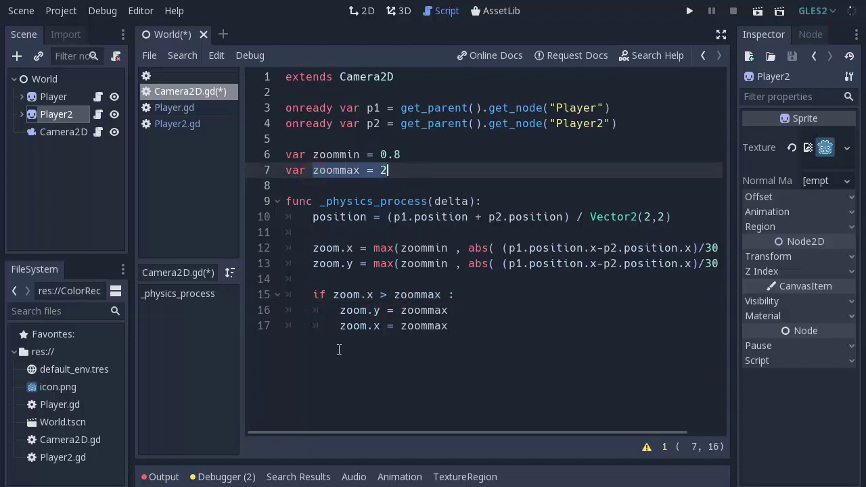
pyautogui.moveTo(340, 310); pyautogui.dragTo(455, 325)
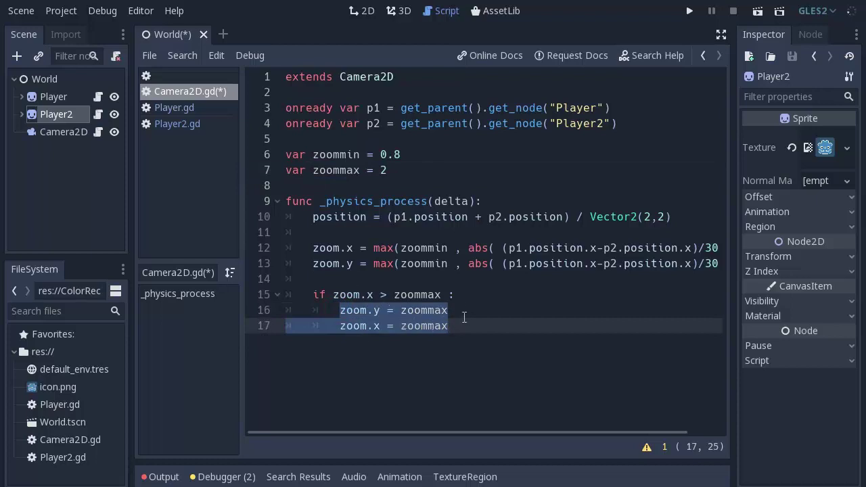
pyautogui.doubleClick(375, 311)
pyautogui.moveTo(373, 326); pyautogui.dragTo(387, 326)
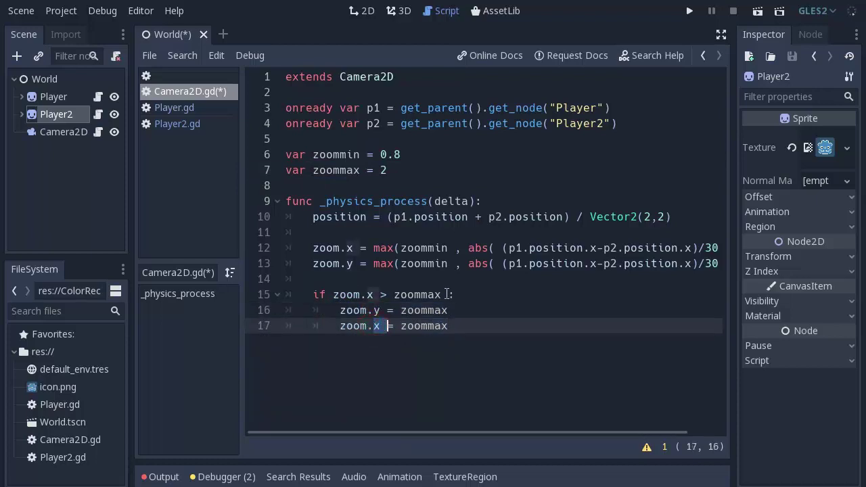
pyautogui.moveTo(368, 294); pyautogui.dragTo(387, 294)
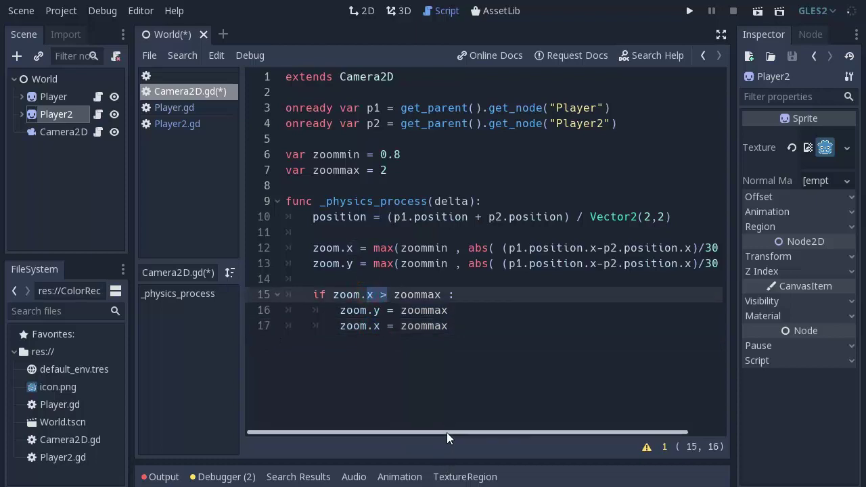
pyautogui.press('F5')
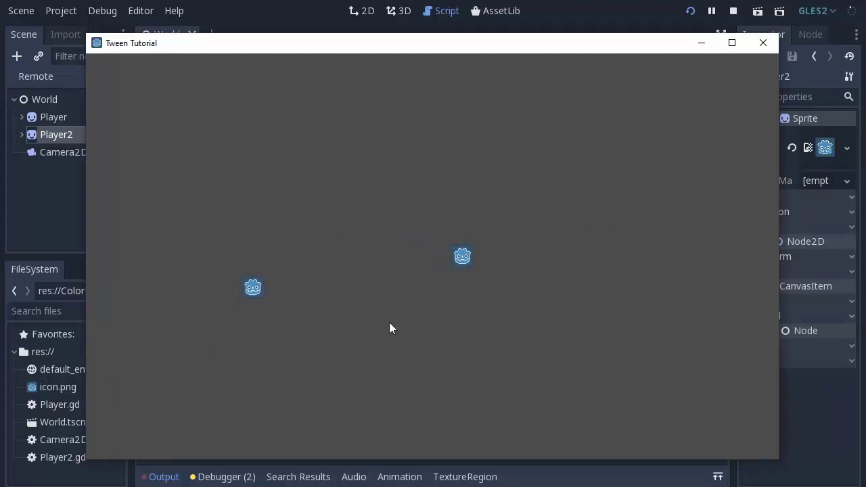
# - After closing the test run, change the divisors on lines 12 and 13 from 300 to 100
pyautogui.click(773, 45)
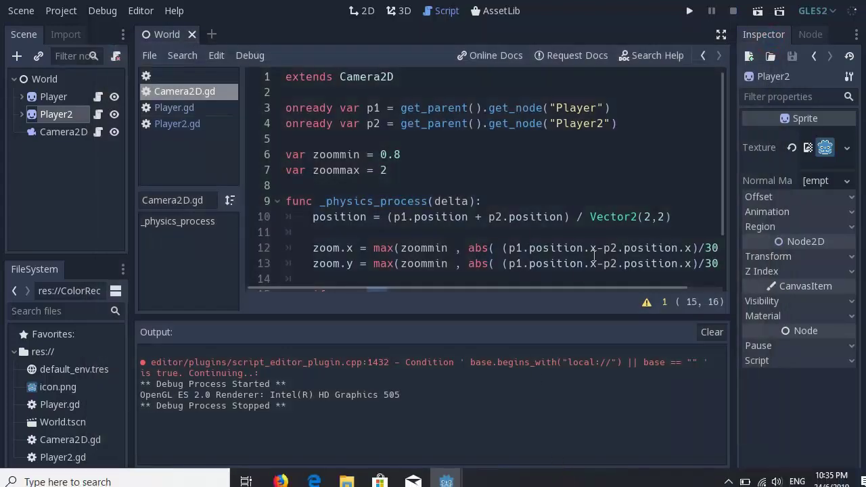
pyautogui.click(707, 249)
pyautogui.press('Left')
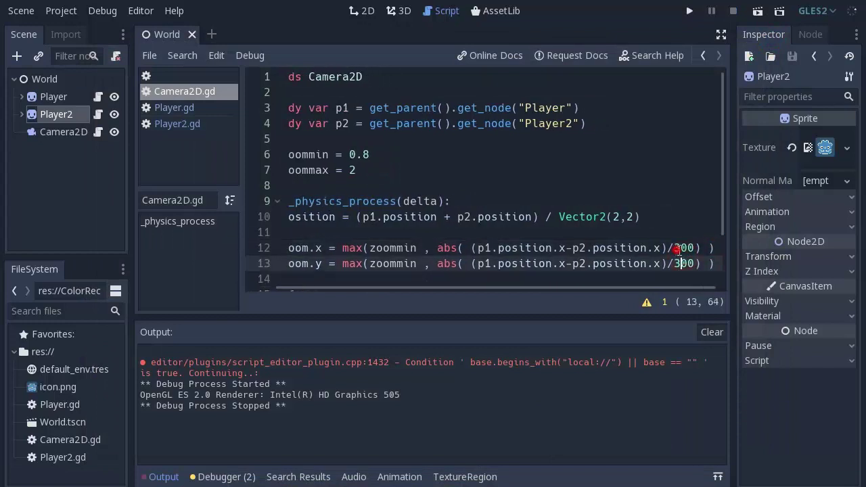
pyautogui.press('Down')
pyautogui.press('Up')
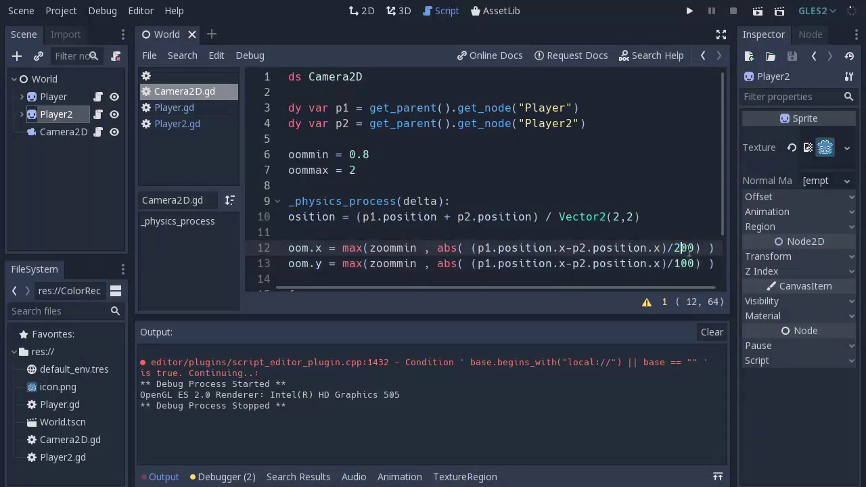
# - Re-test the game, sending the sprites right and back left to check the zoom
pyautogui.press('F5')
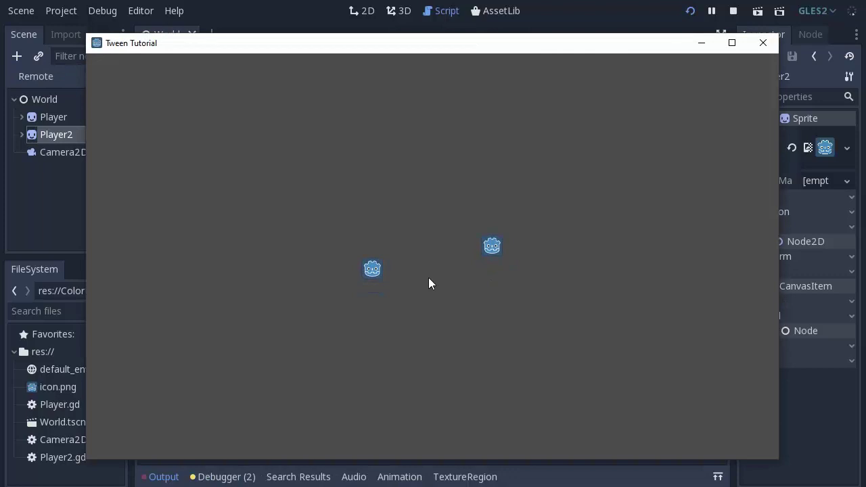
pyautogui.click(389, 269)
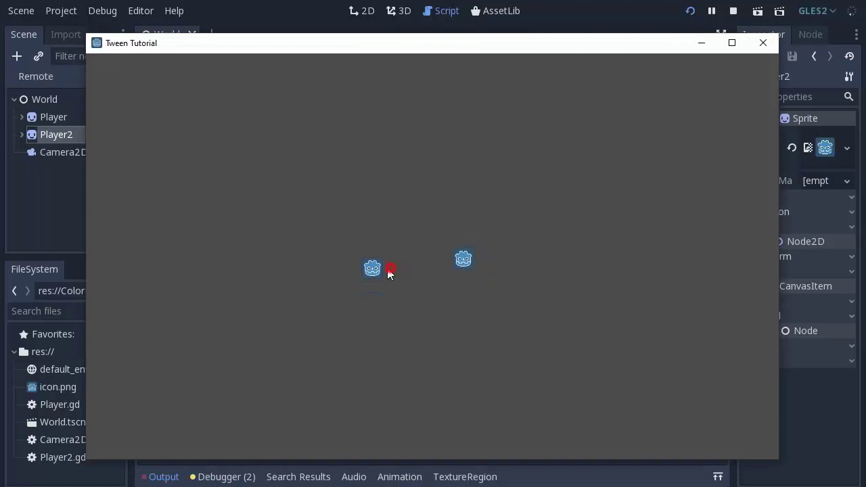
pyautogui.click(446, 282)
pyautogui.click(495, 284)
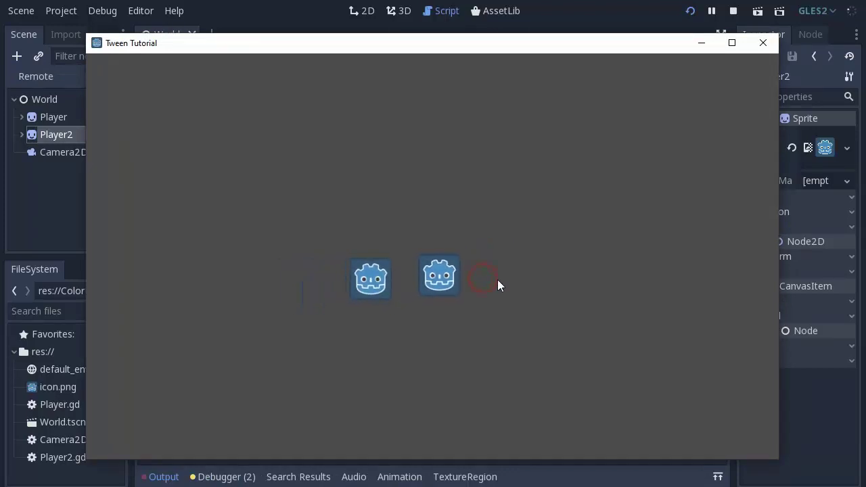
pyautogui.click(504, 264)
pyautogui.click(429, 273)
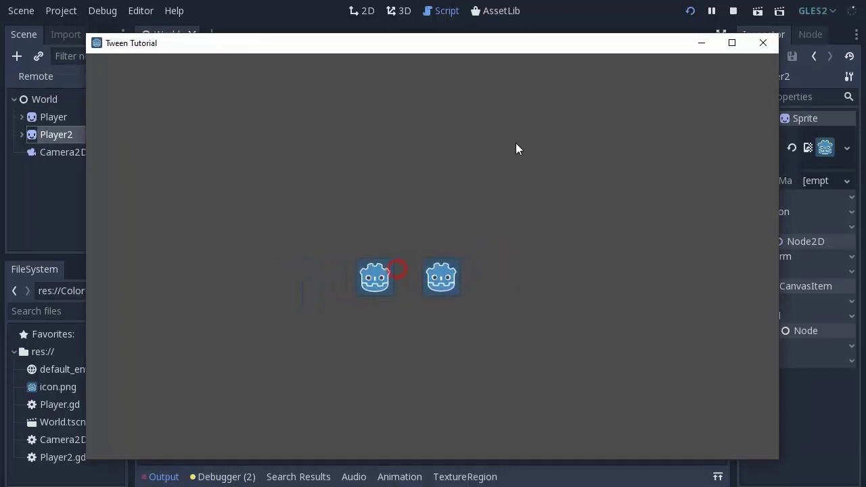
pyautogui.click(763, 41)
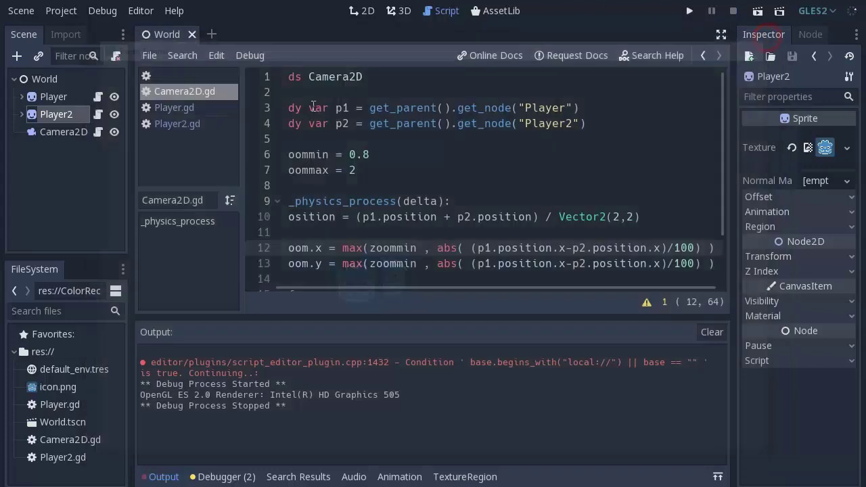
# - Set zoommax on line 7 to 5 and test the zoom by moving a sprite
pyautogui.click(356, 282)
pyautogui.click(382, 170)
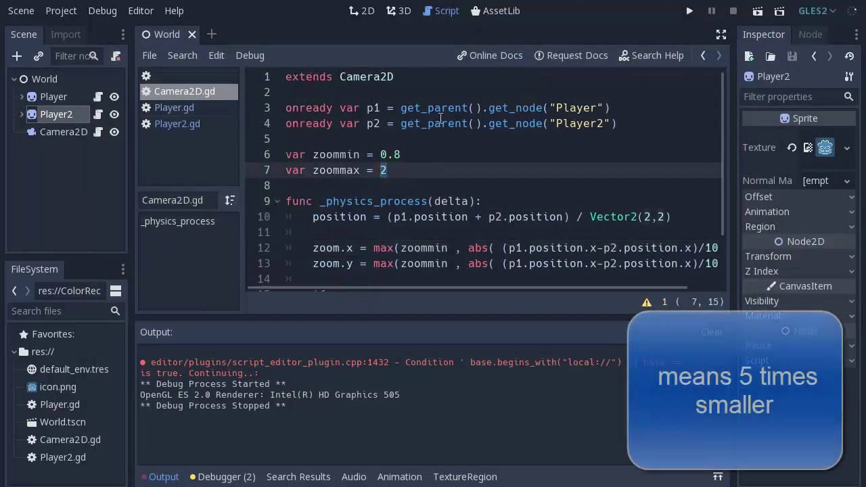
pyautogui.write('5')
pyautogui.hotkey('ctrl', 's')
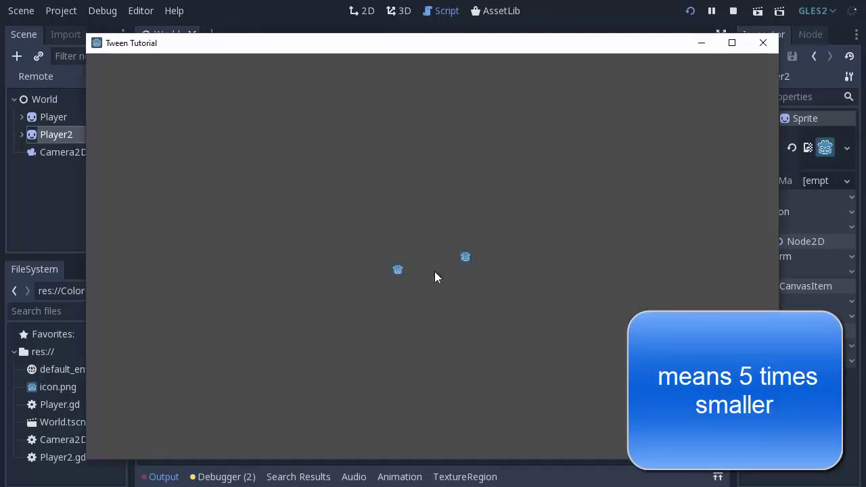
pyautogui.moveTo(456, 276)
pyautogui.mouseDown()
pyautogui.moveTo(241, 303)
pyautogui.moveTo(184, 279)
pyautogui.mouseUp()
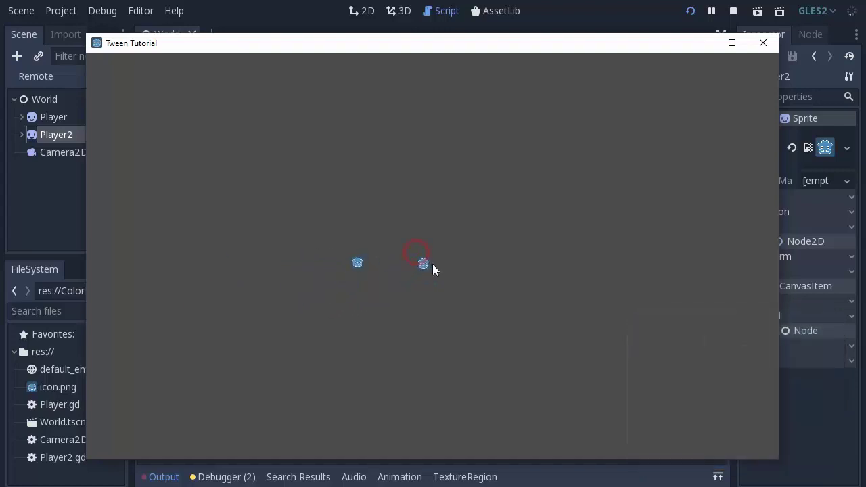
pyautogui.click(763, 43)
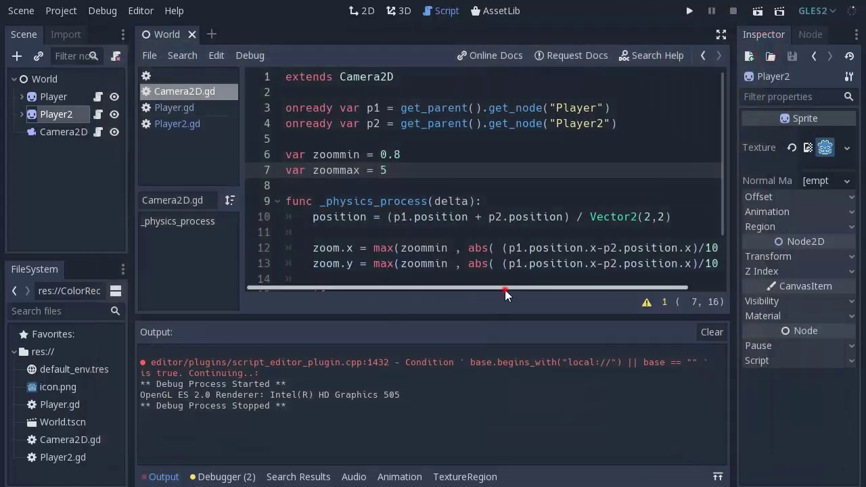
# - Change both zoom divisors on lines 12–13 to 500 and run the game
pyautogui.moveTo(505, 289); pyautogui.dragTo(644, 261)
pyautogui.click(677, 249)
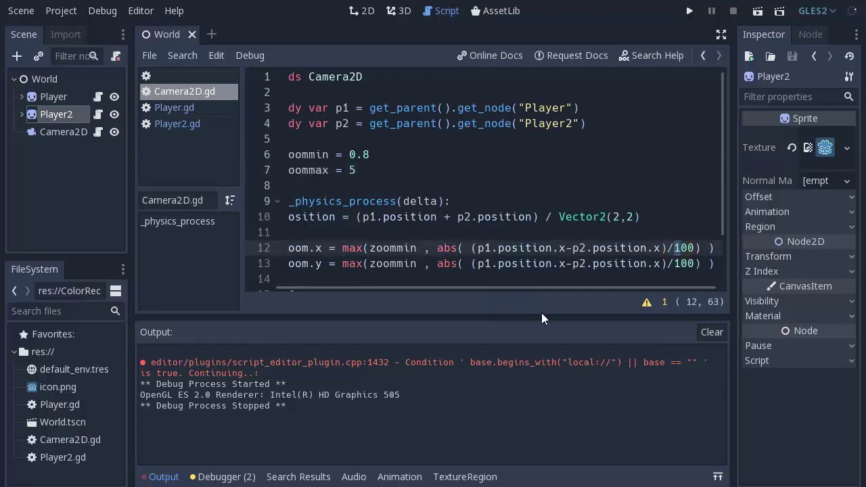
pyautogui.write('5')
pyautogui.press('Down')
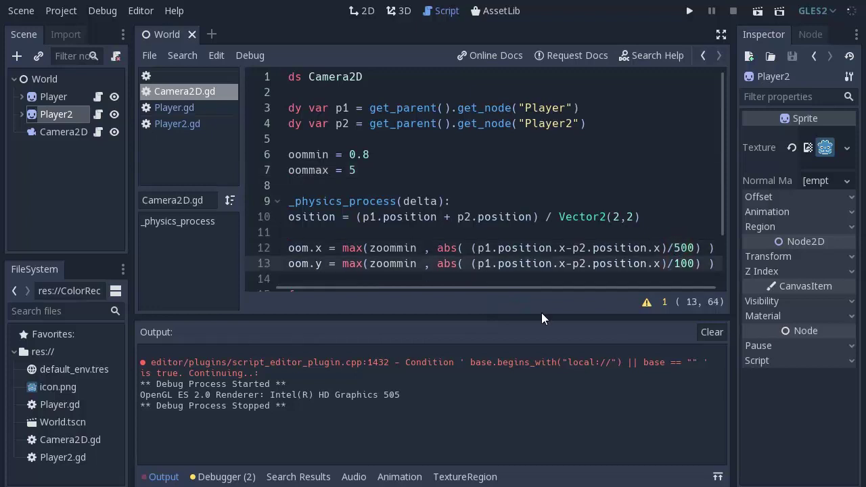
pyautogui.write('5')
pyautogui.press('F5')
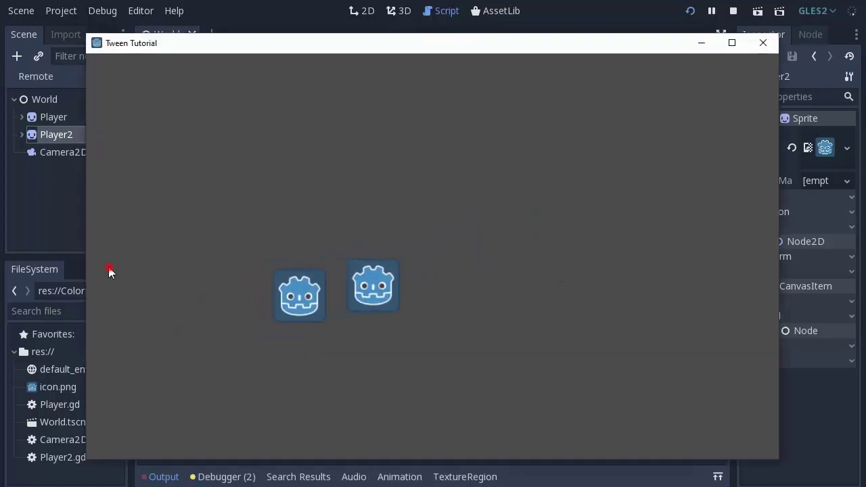
pyautogui.click(578, 11)
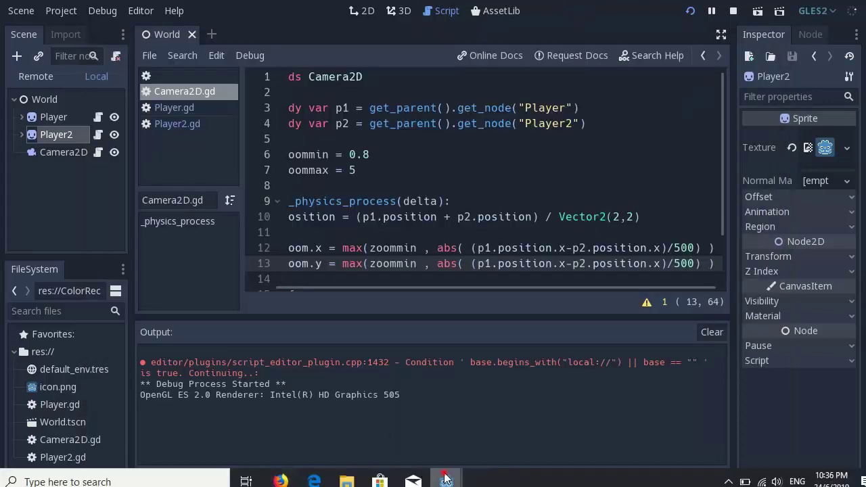
pyautogui.click(590, 416)
pyautogui.click(266, 241)
pyautogui.moveTo(162, 253)
pyautogui.mouseDown()
pyautogui.moveTo(116, 210)
pyautogui.moveTo(128, 201)
pyautogui.mouseUp()
pyautogui.click(119, 288)
pyautogui.moveTo(115, 322); pyautogui.dragTo(124, 342)
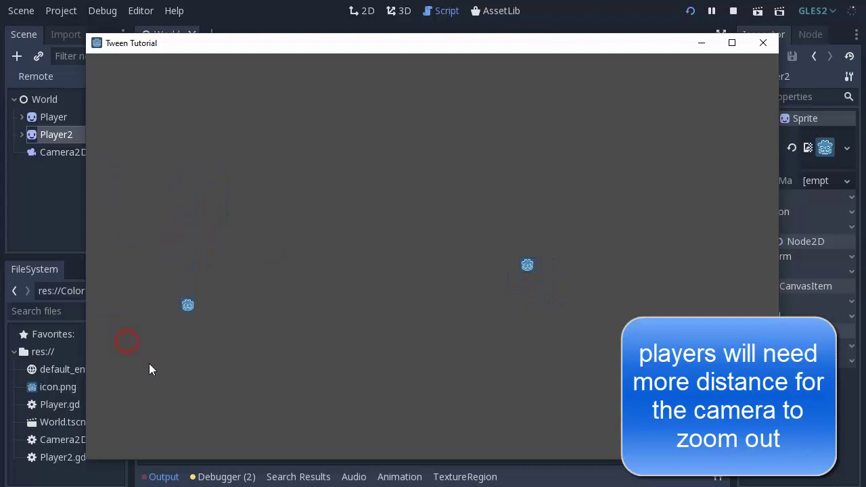
pyautogui.click(491, 287)
pyautogui.click(557, 253)
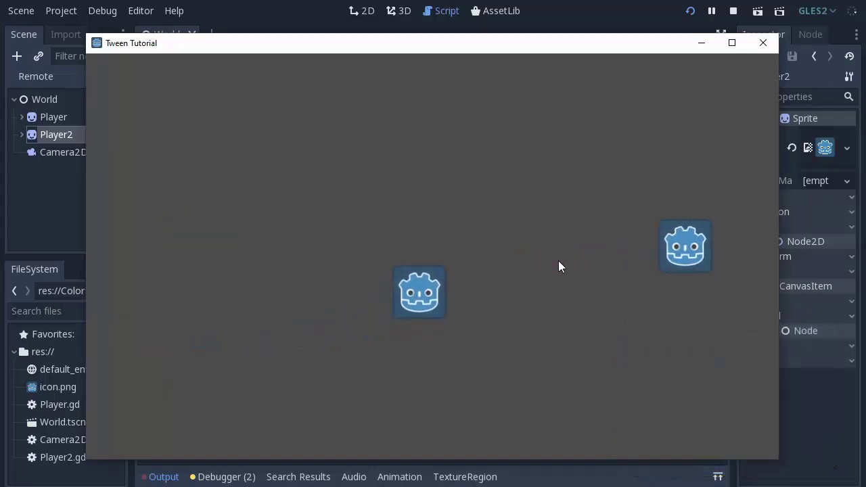